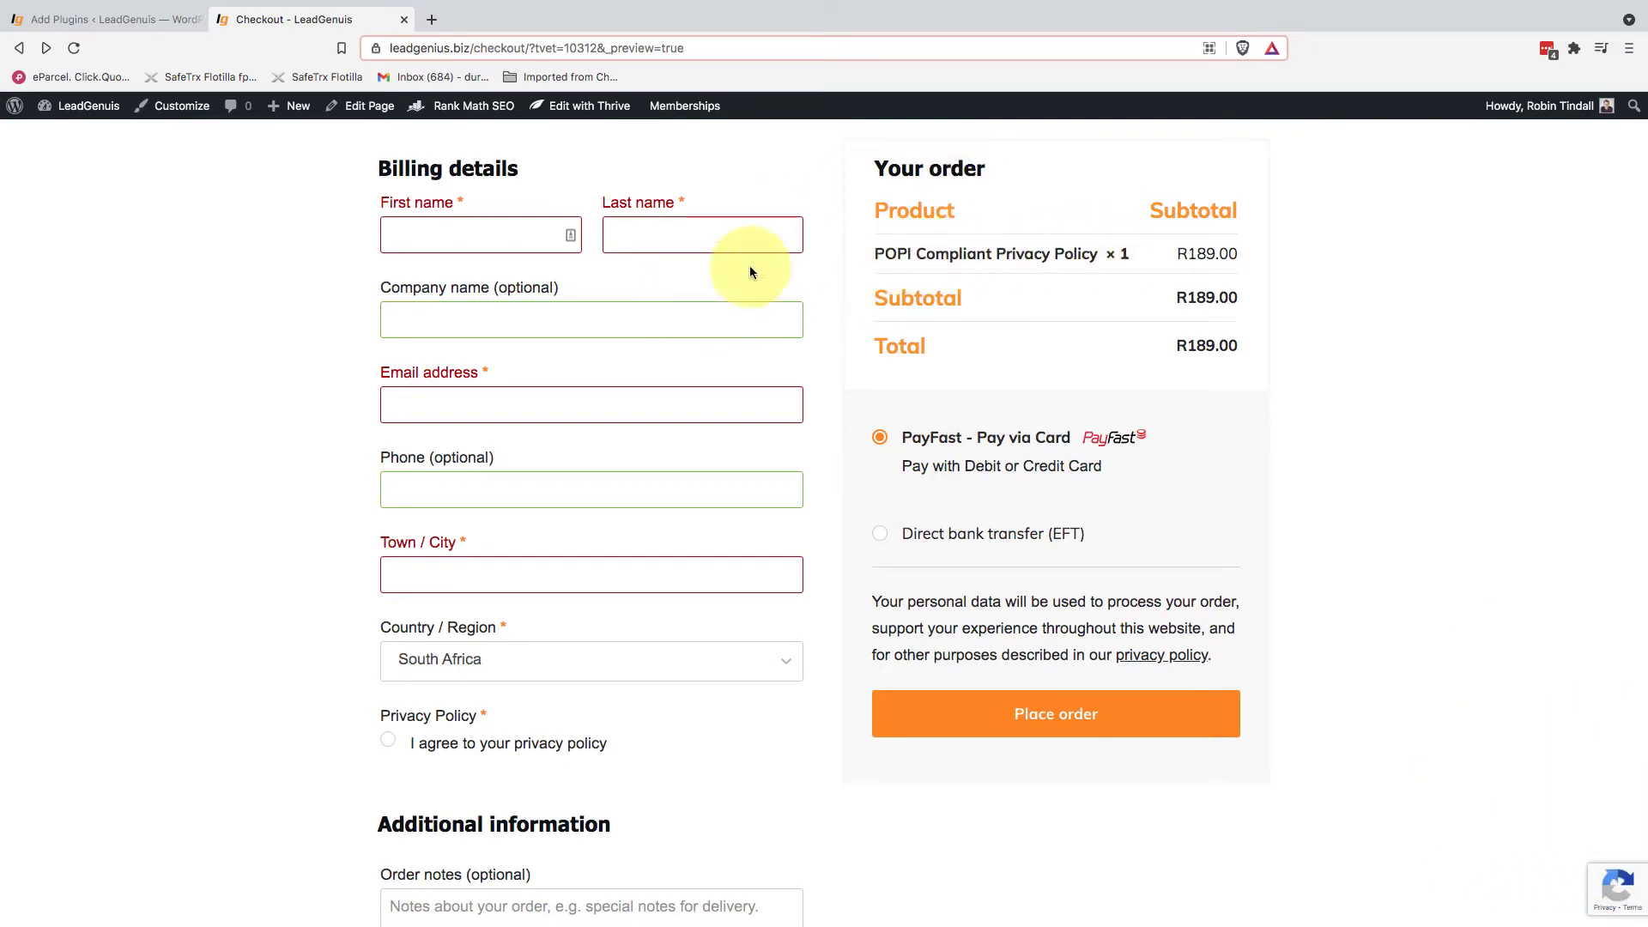
# Step: Return to the Add Plugins search results showing Checkout Field Editor and Manager for WooCommerce active
pyautogui.scroll(-1, 619, 295)
pyautogui.scroll(2, 620, 295)
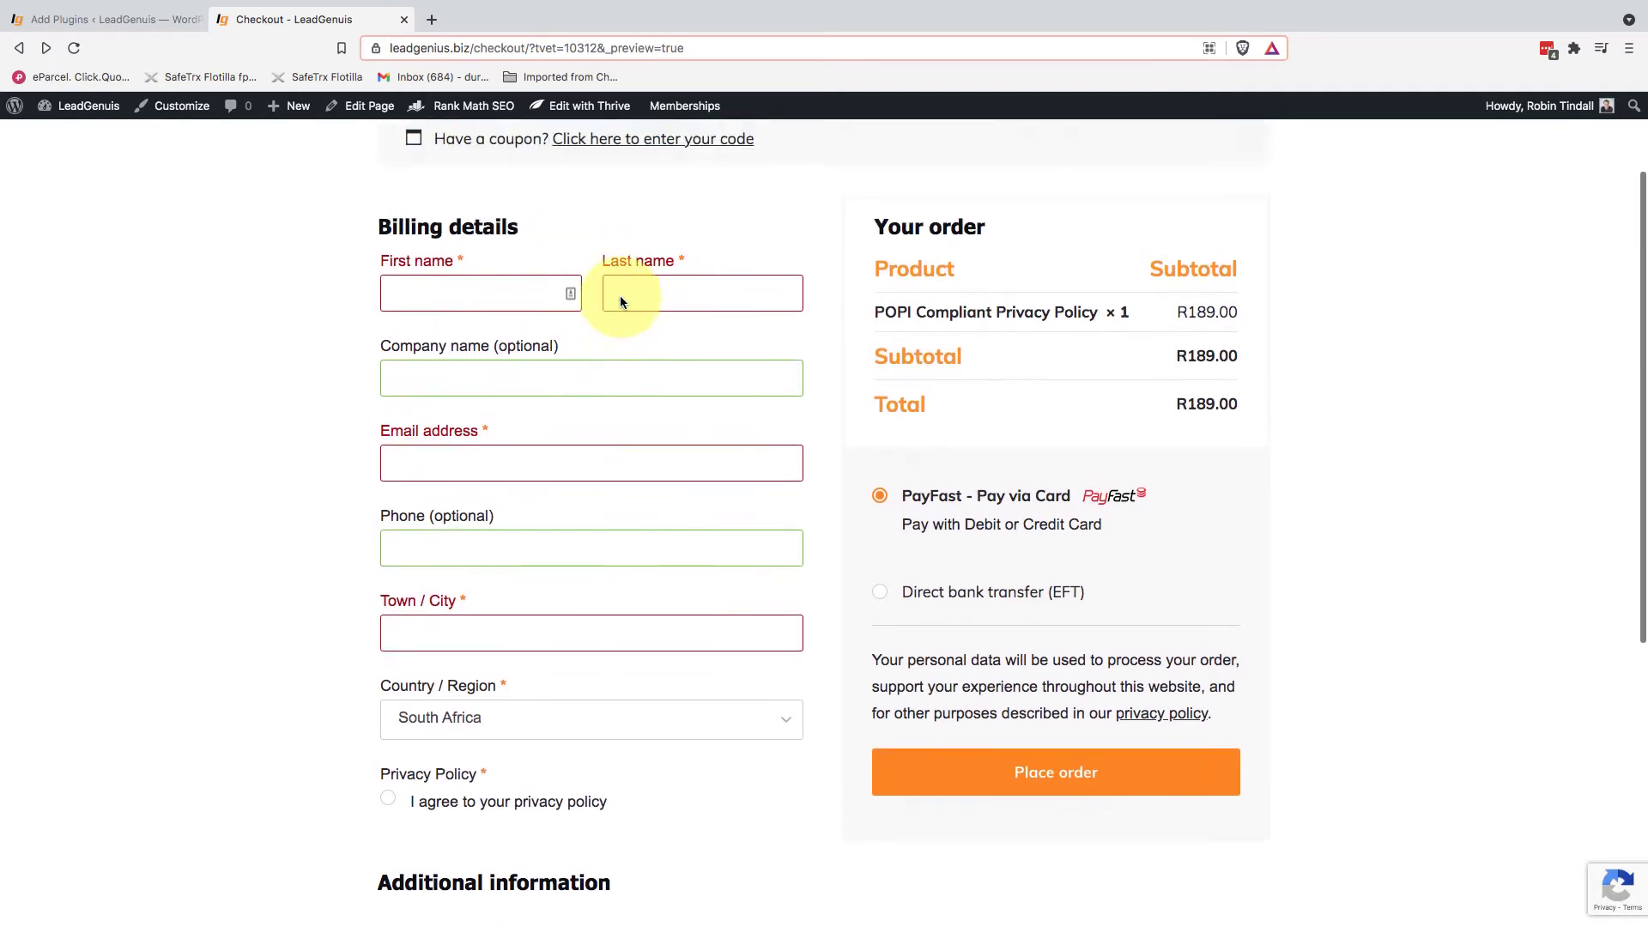
pyautogui.scroll(-5, 619, 296)
pyautogui.scroll(-2, 619, 295)
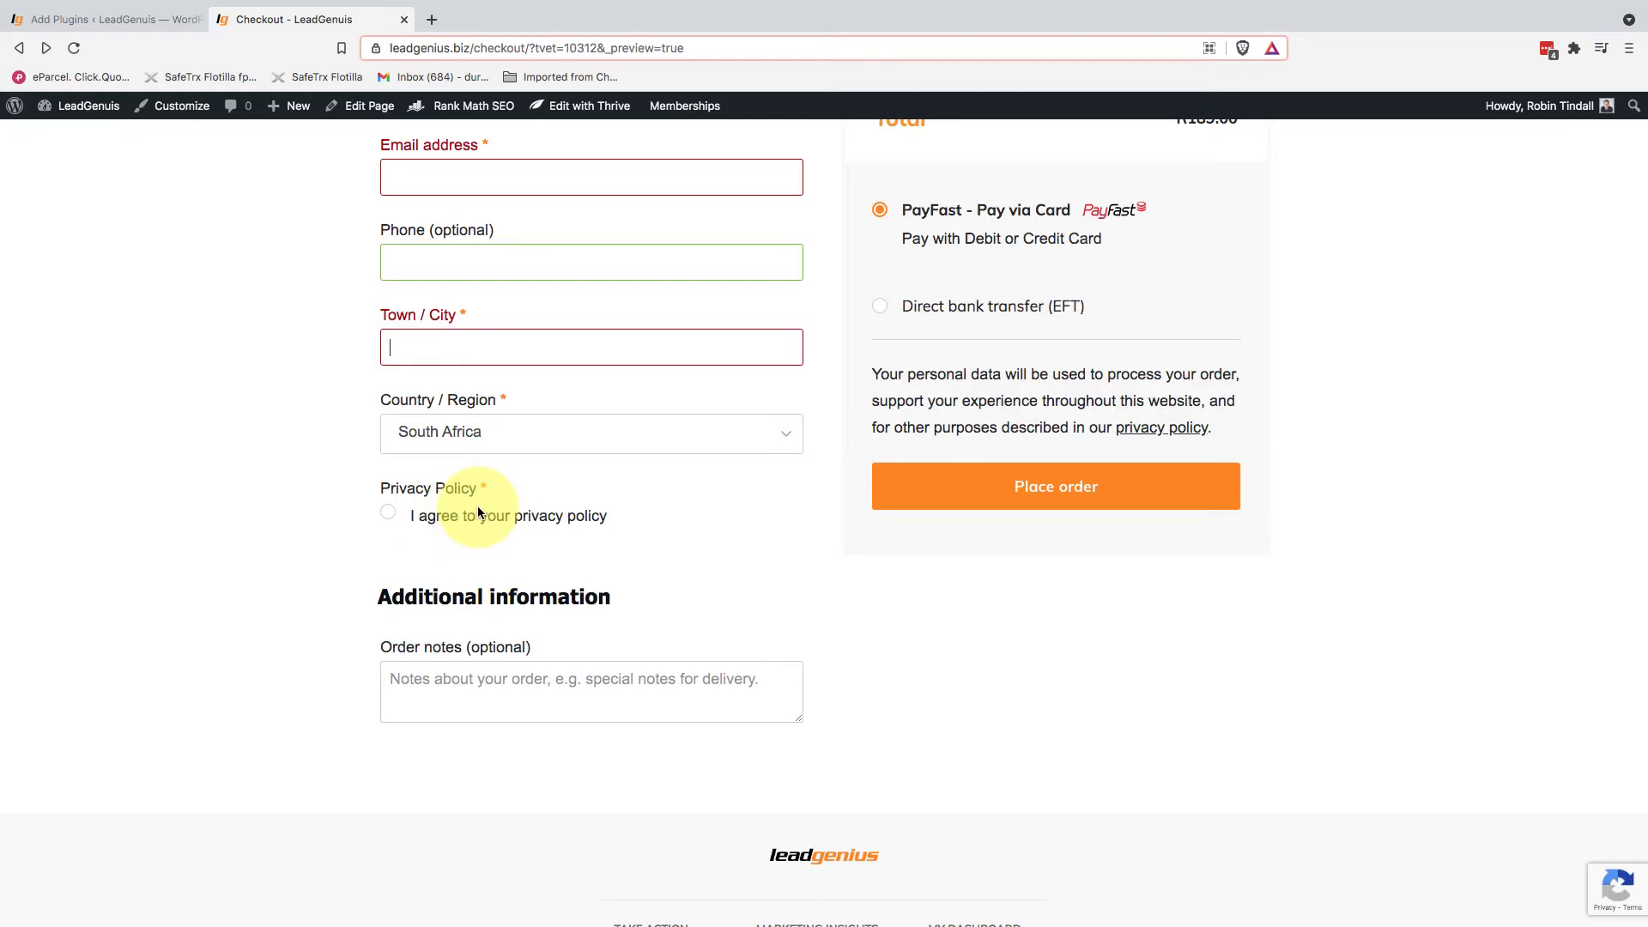
pyautogui.scroll(5, 477, 511)
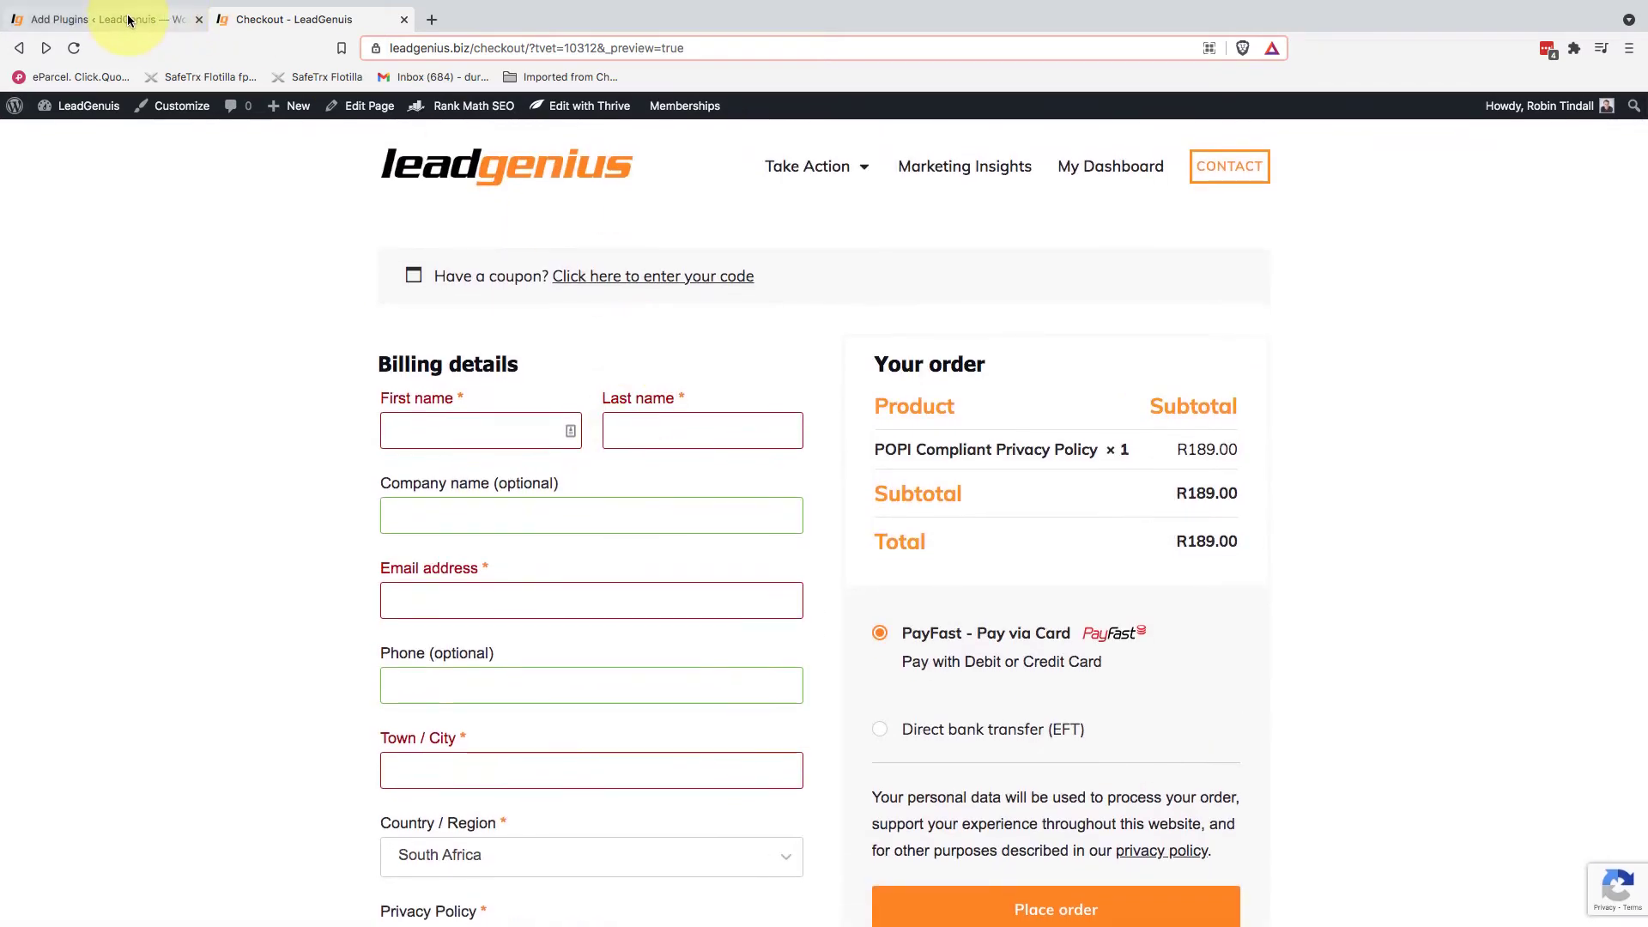
pyautogui.click(122, 20)
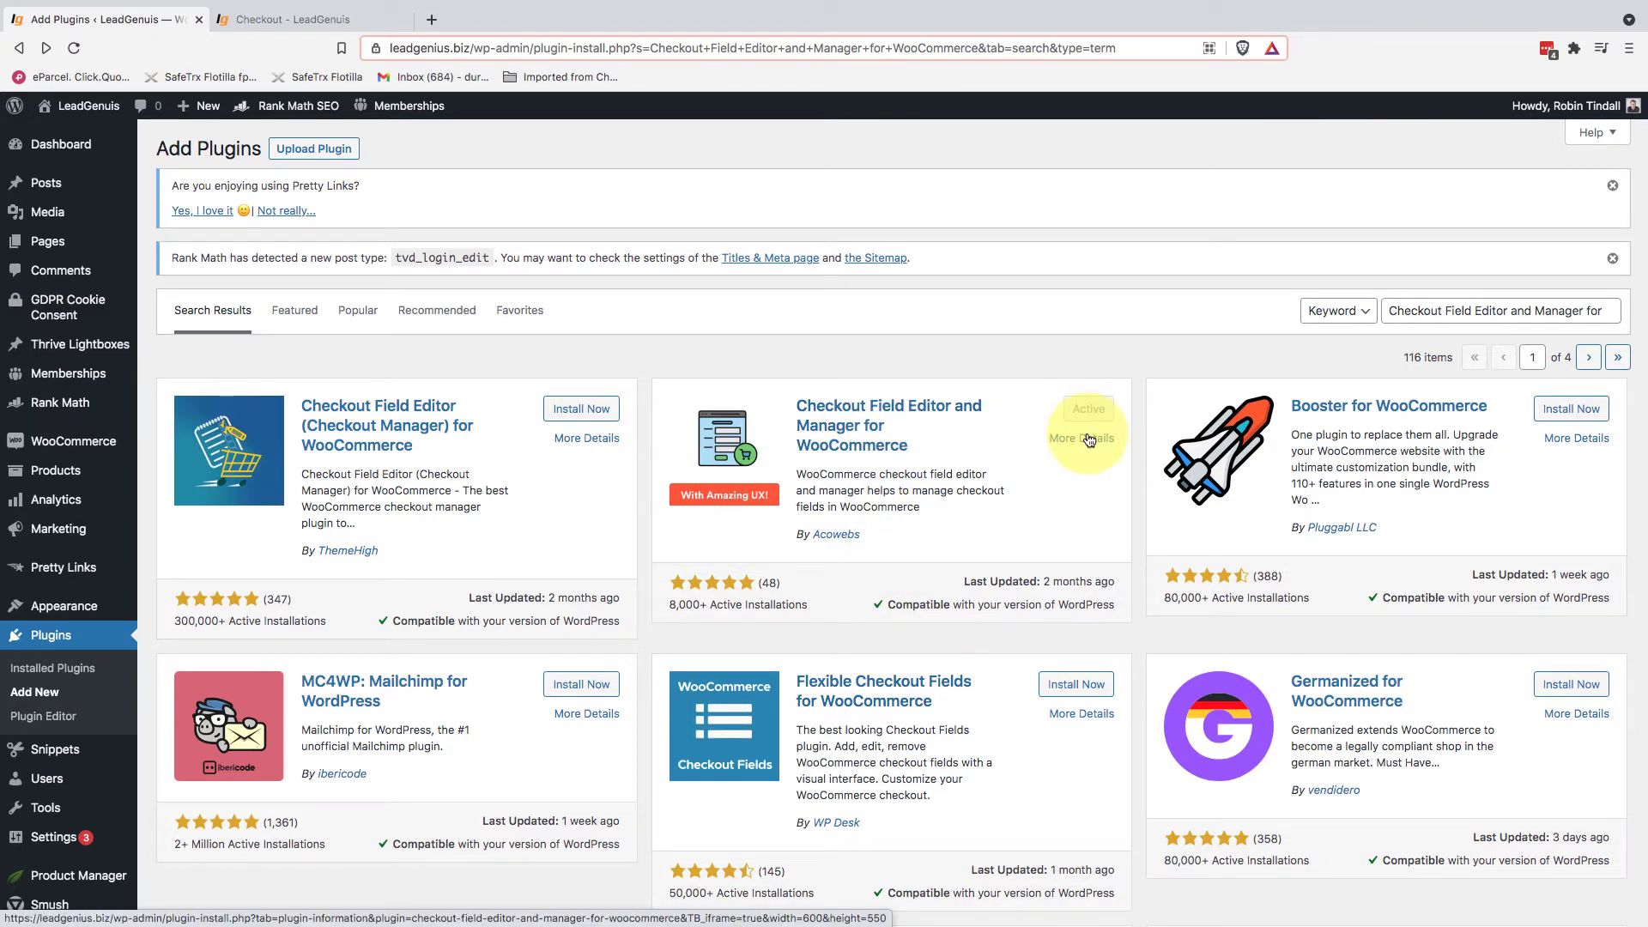
pyautogui.moveTo(60, 441)
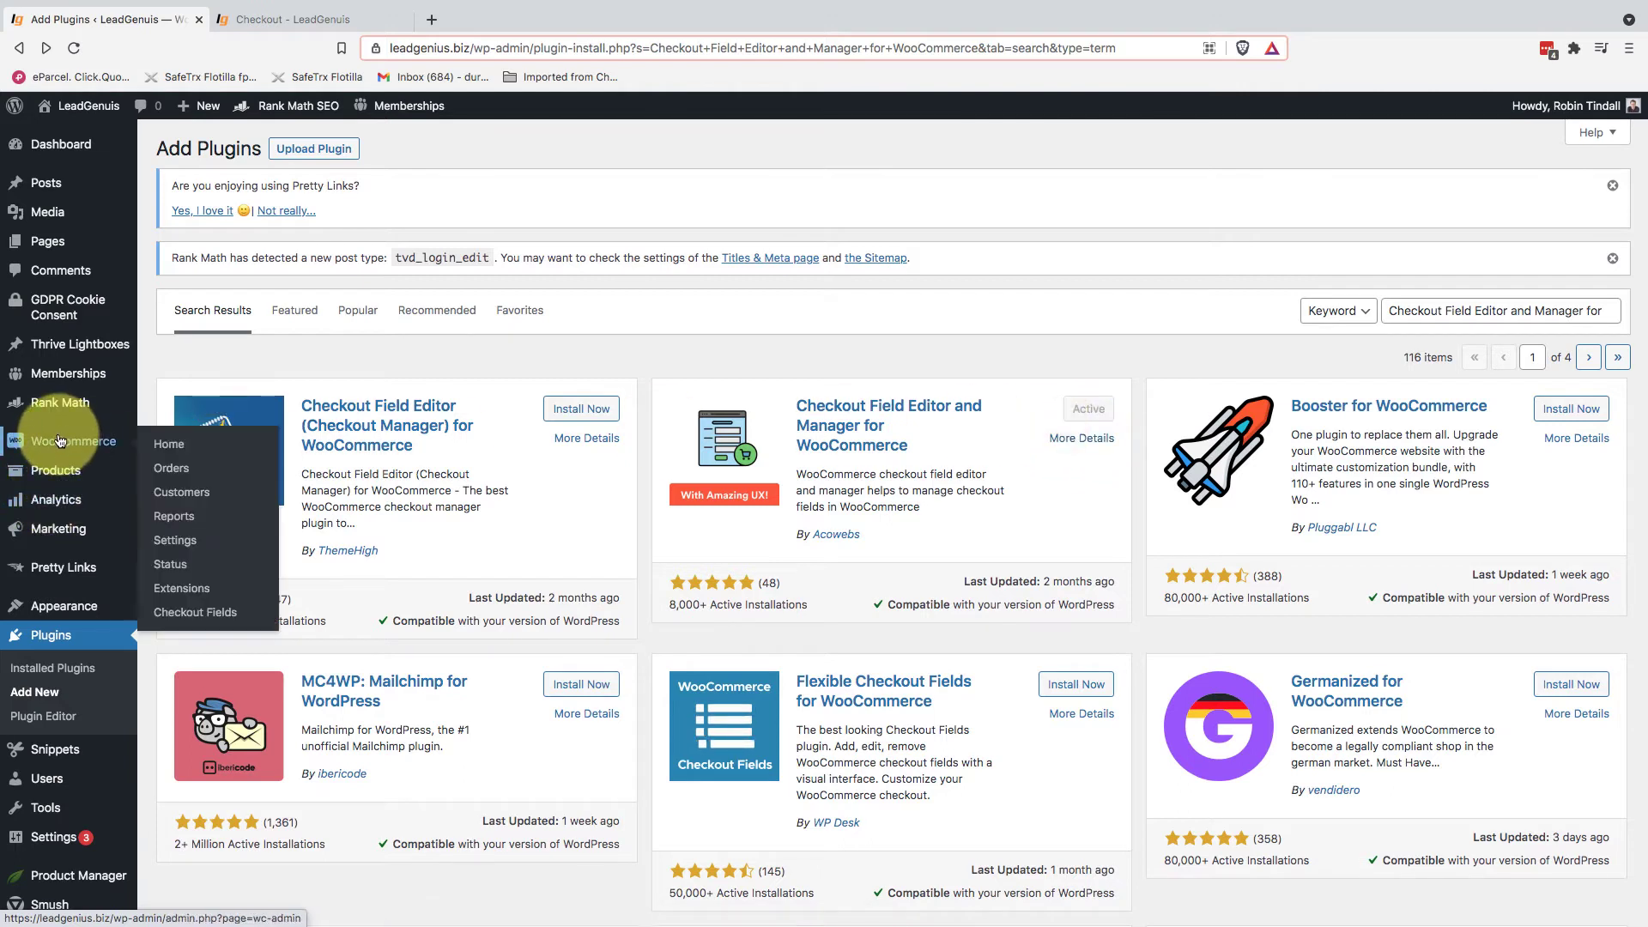
# Step: Open WooCommerce > Checkout Fields and review the Billing Fields, including the existing Privacy Policy field
pyautogui.click(188, 613)
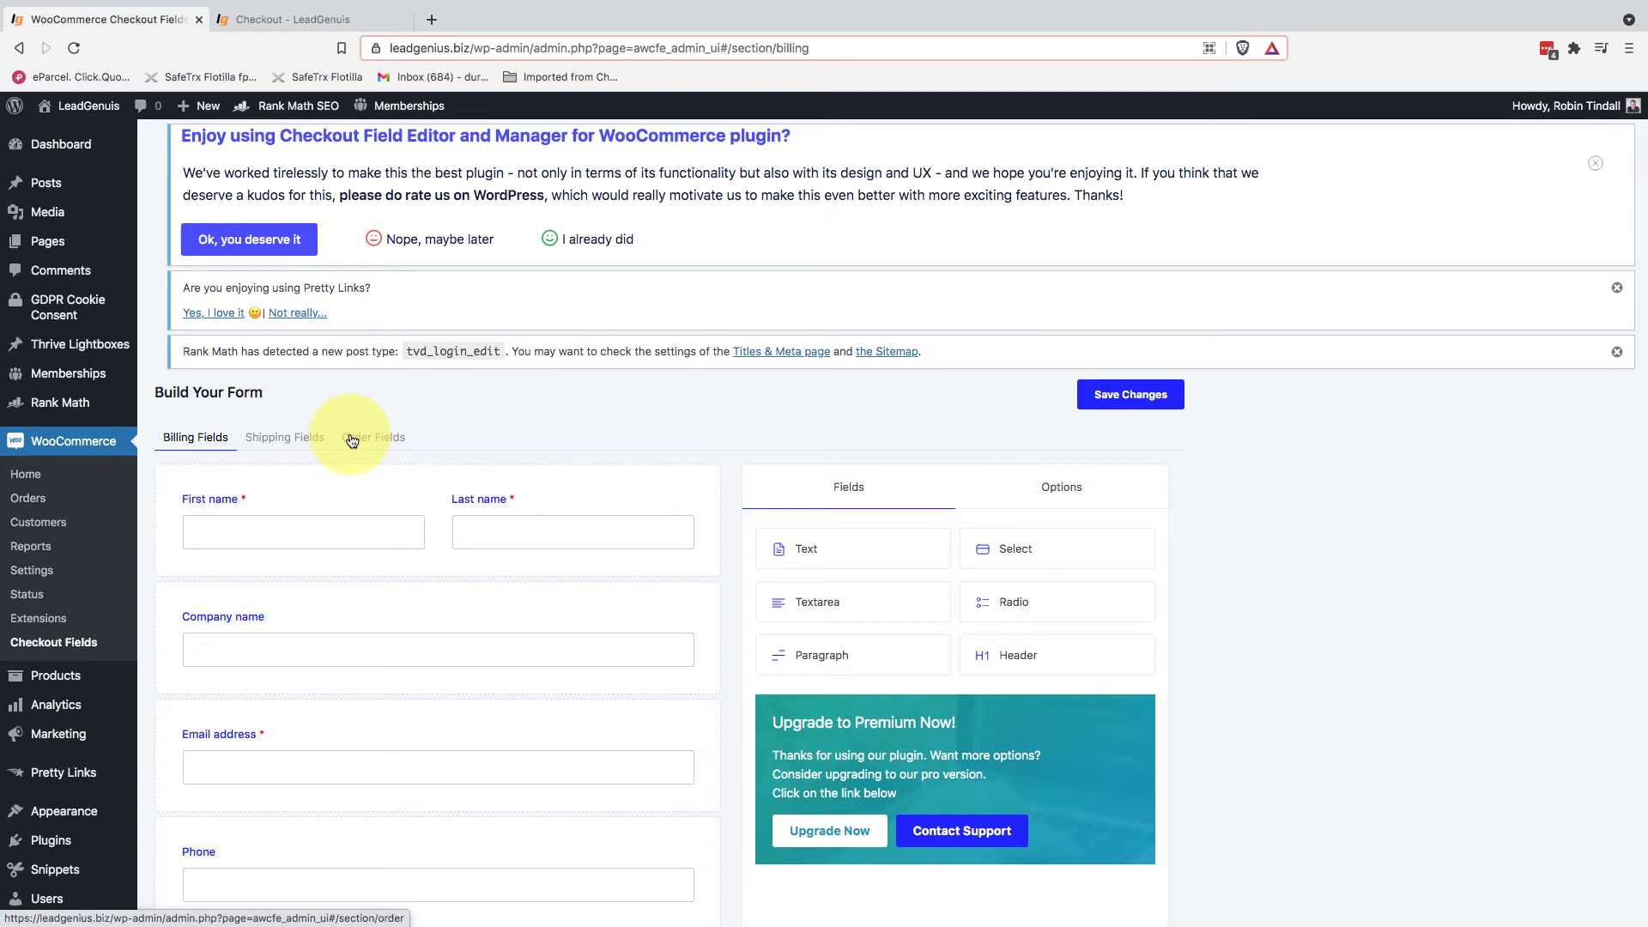
pyautogui.scroll(-4, 351, 440)
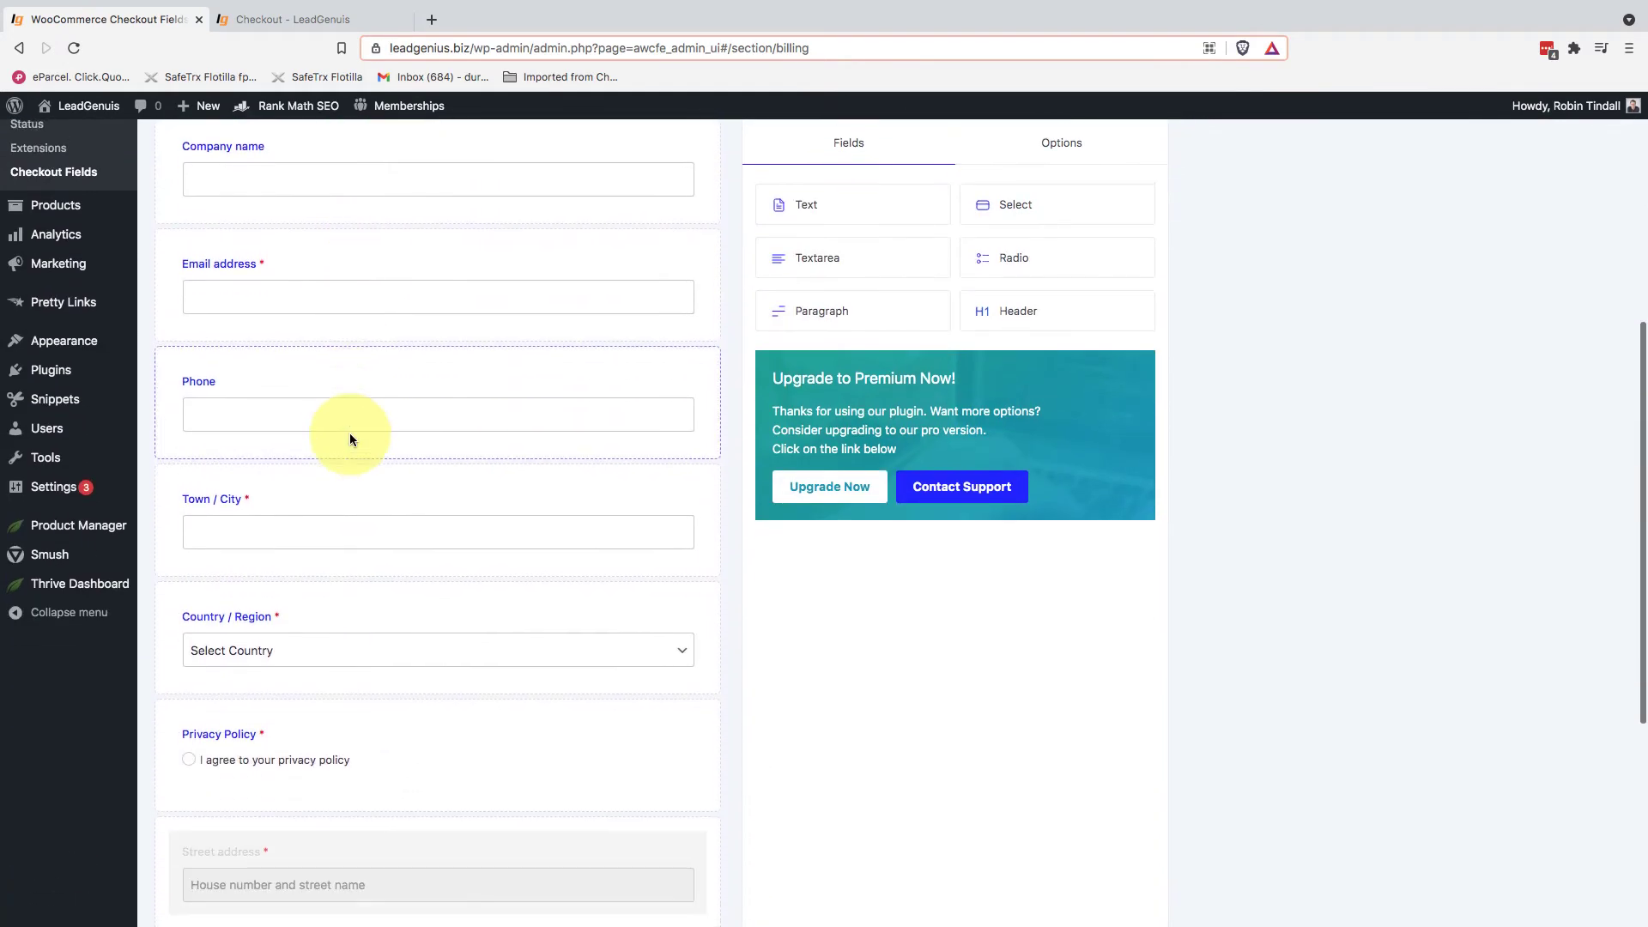
pyautogui.scroll(3, 352, 441)
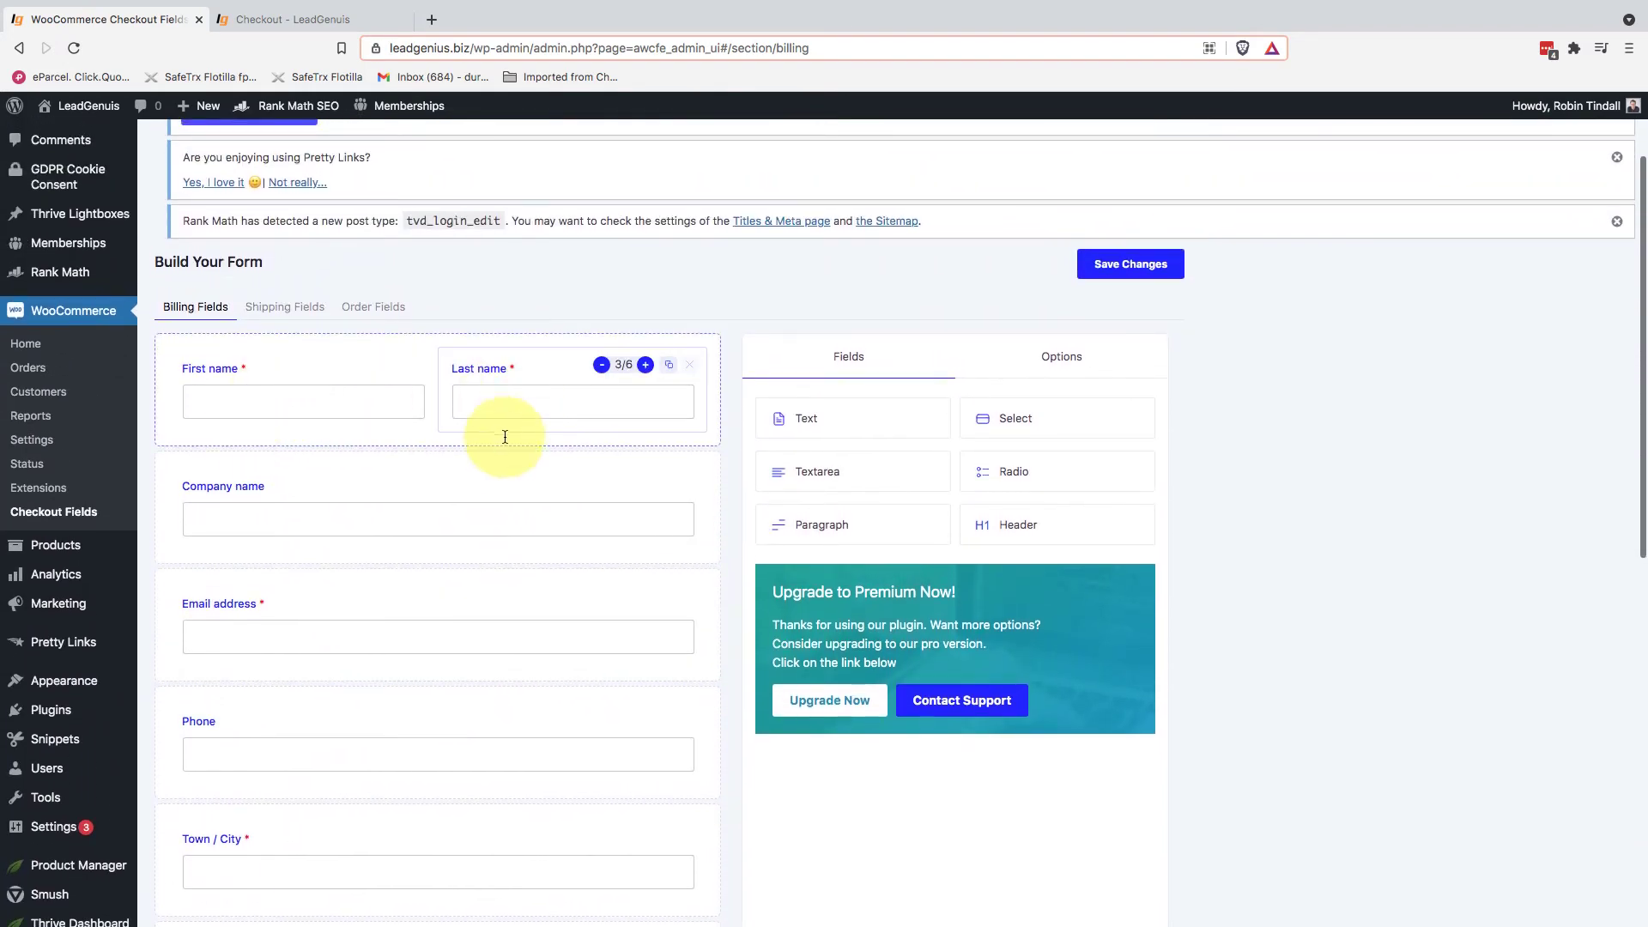
pyautogui.scroll(-8, 455, 440)
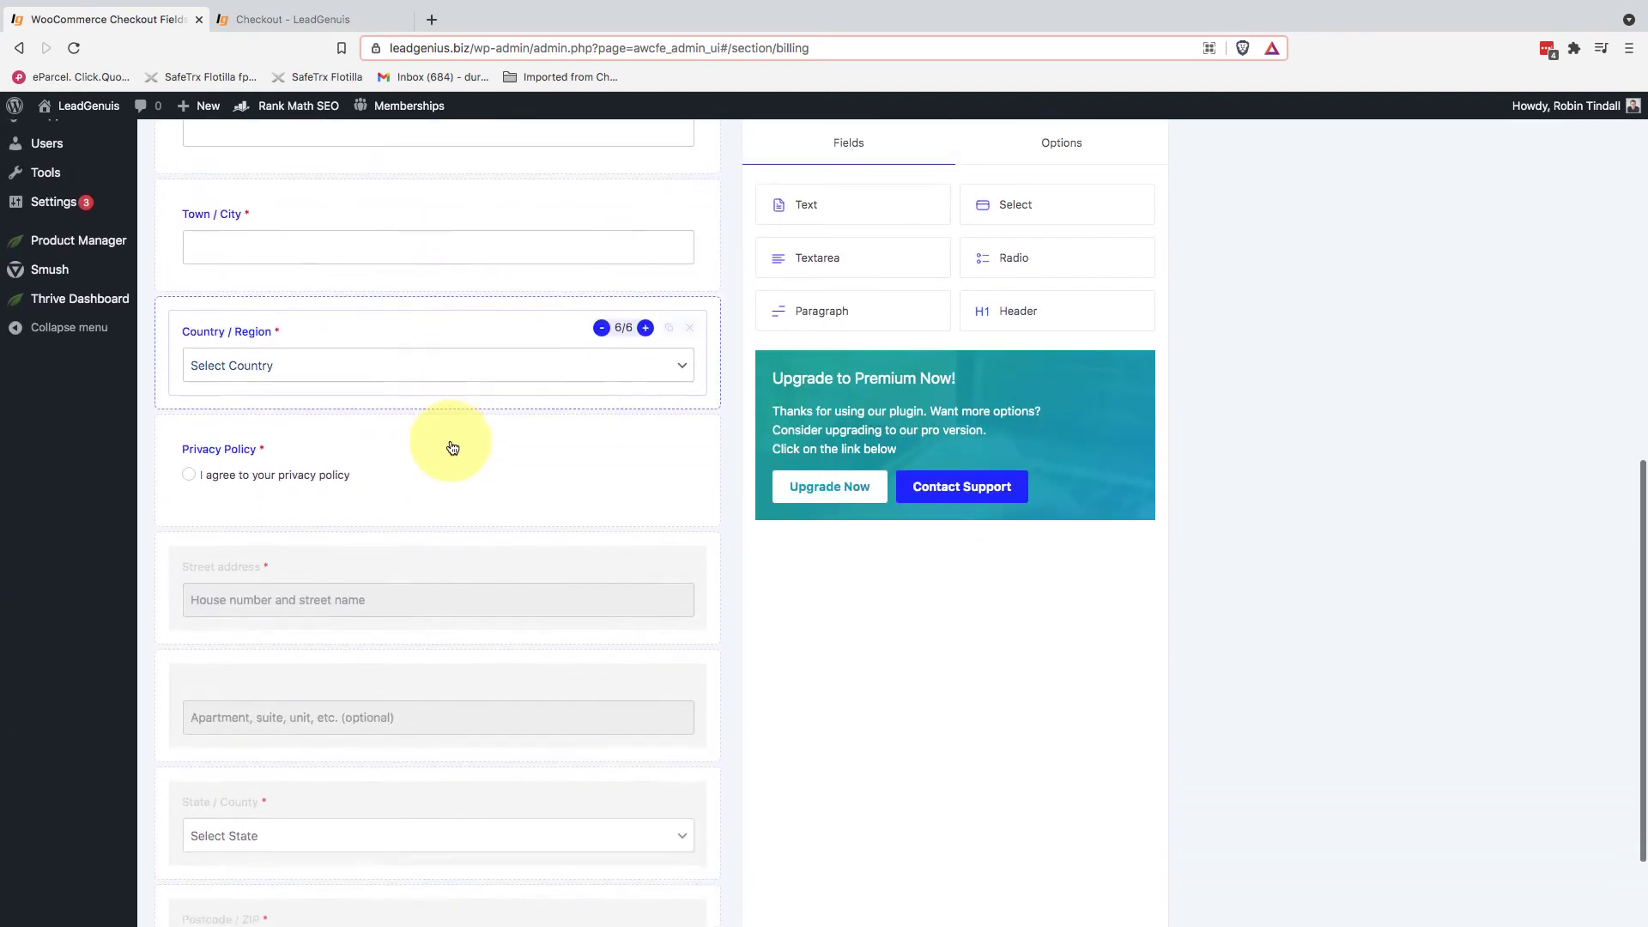
pyautogui.scroll(-2, 448, 442)
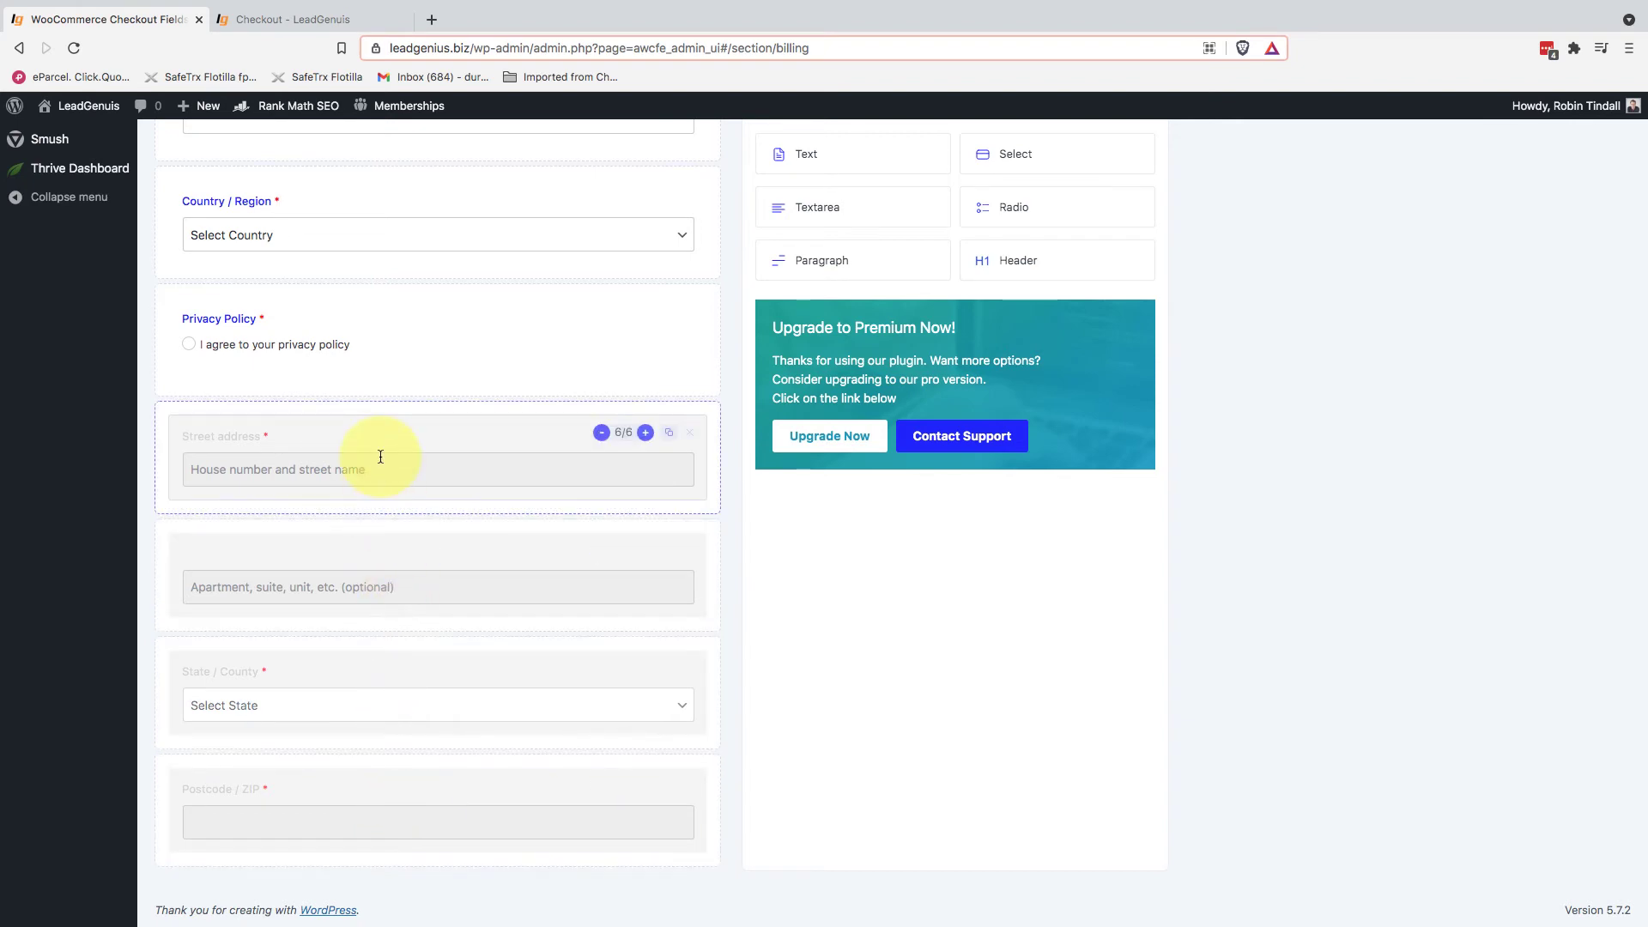
# Step: Delete the old Privacy Policy field and drag a Radio field in below Country / Region
pyautogui.scroll(2, 380, 456)
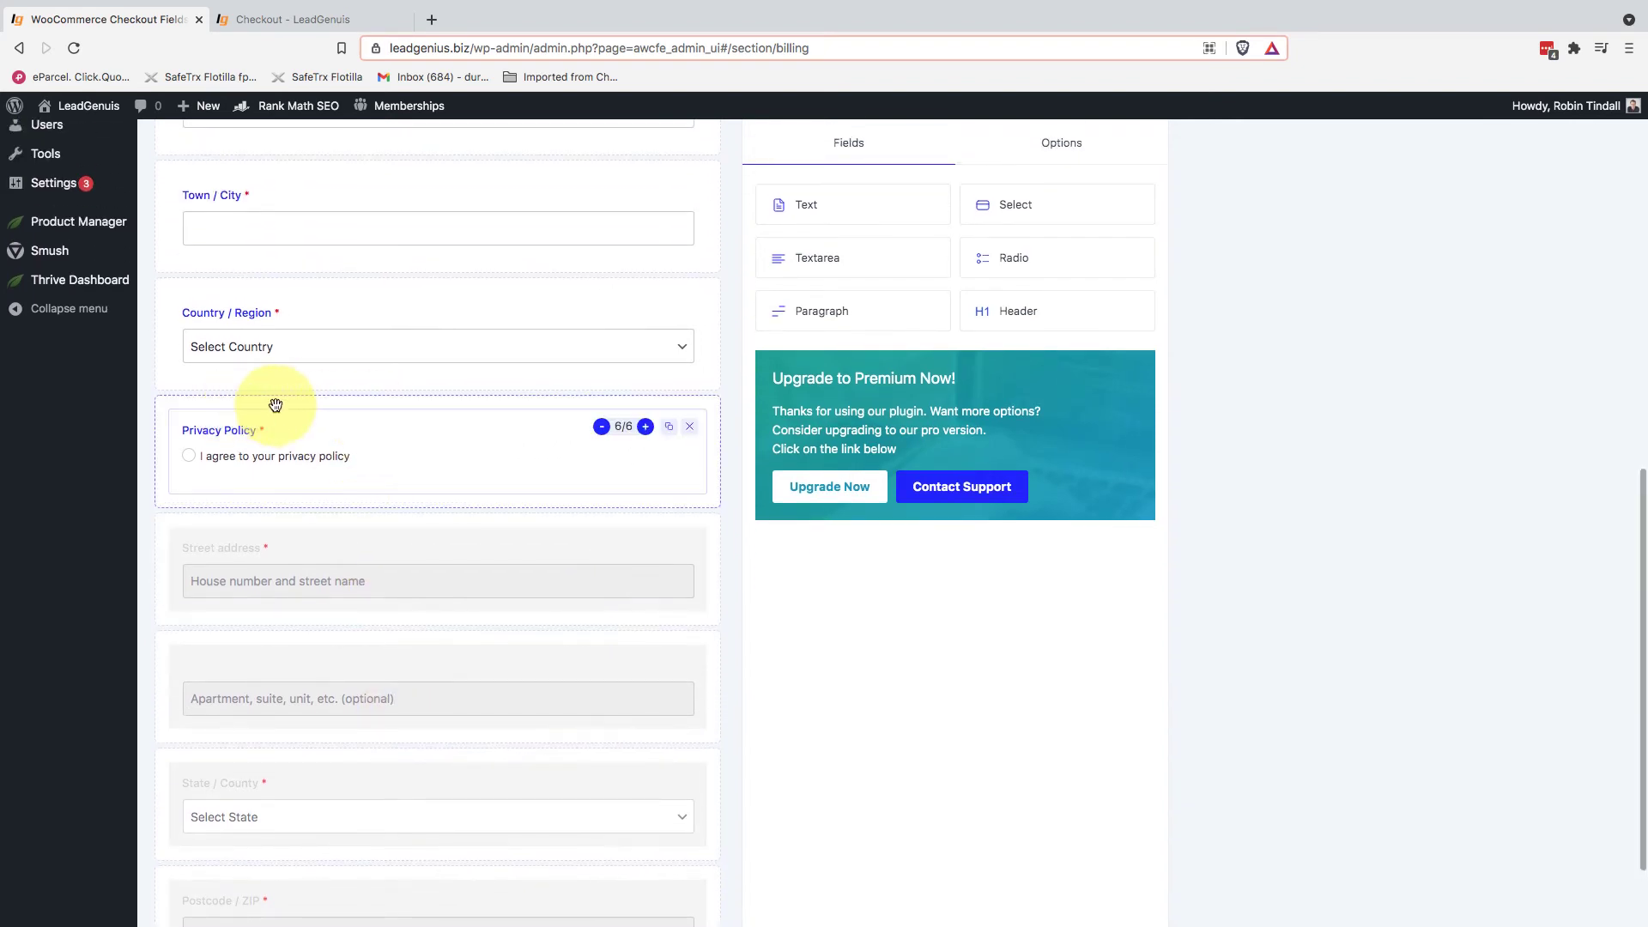
pyautogui.click(689, 426)
pyautogui.scroll(8, 856, 391)
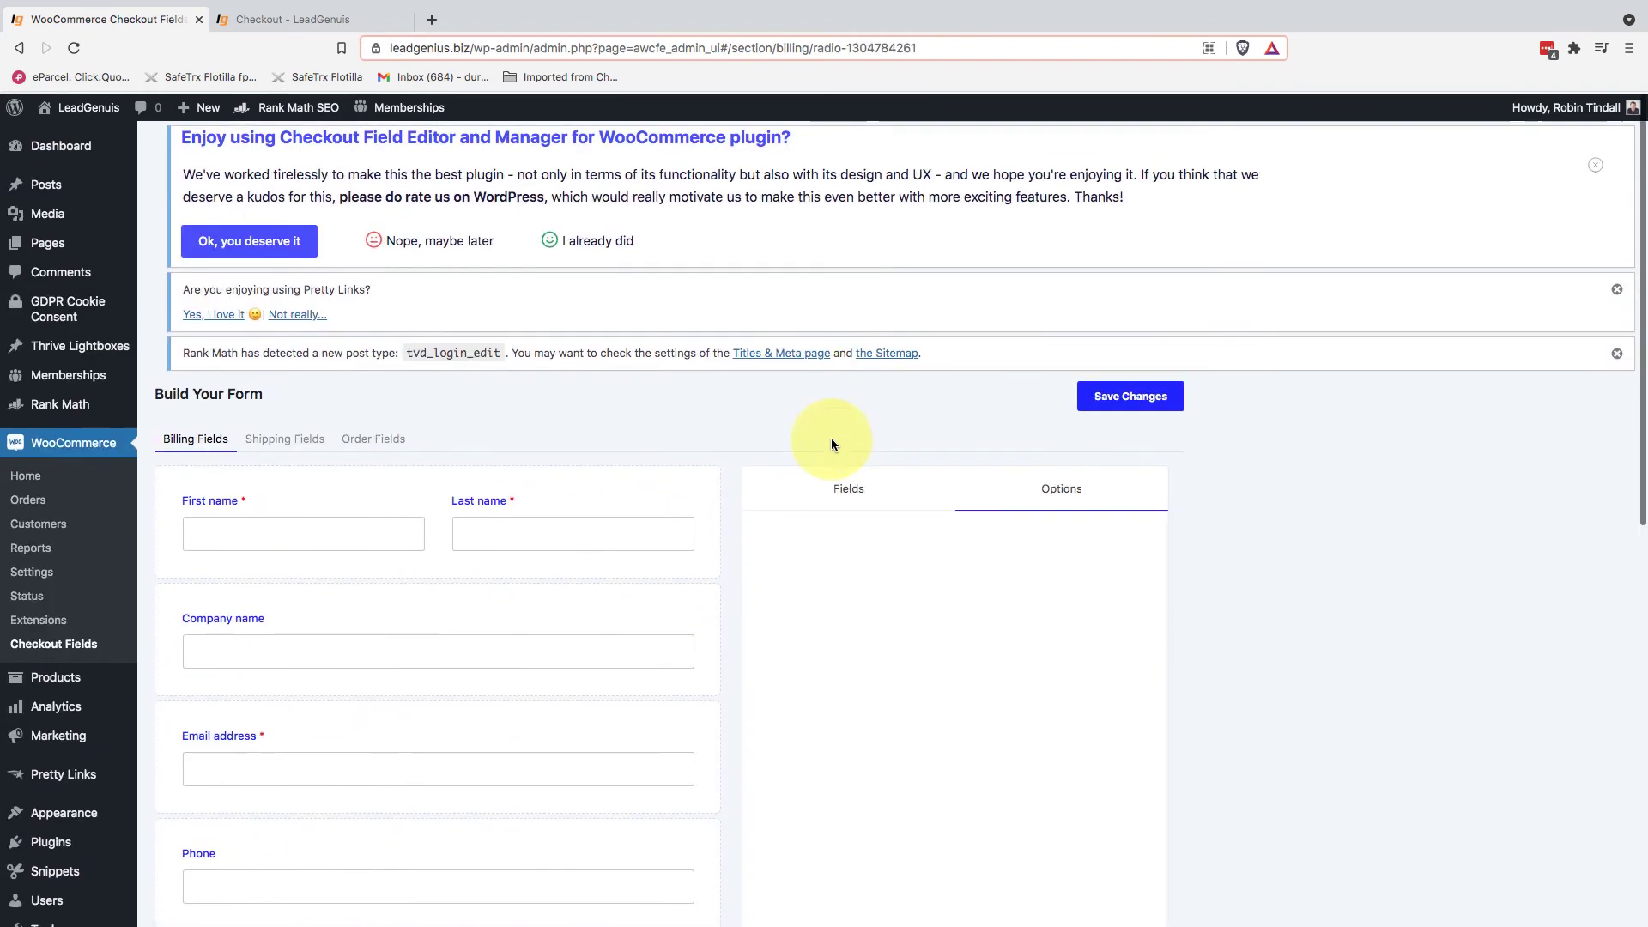
pyautogui.click(846, 486)
pyautogui.scroll(-3, 743, 420)
pyautogui.moveTo(1019, 379); pyautogui.dragTo(324, 372)
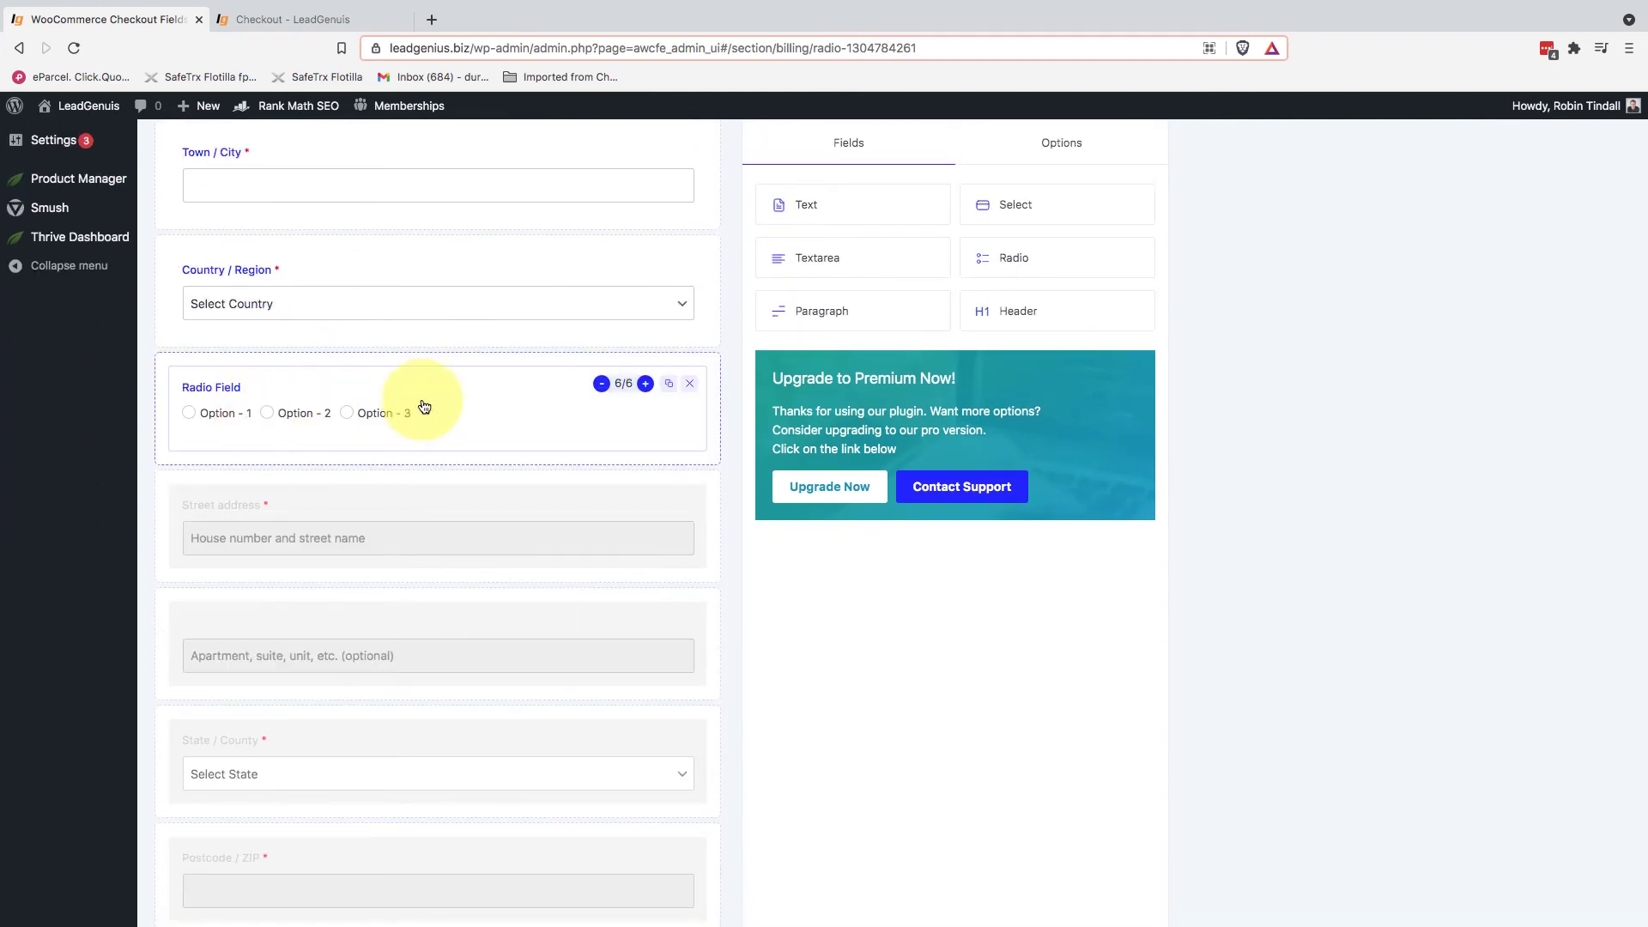
# Step: Label the new radio field 'Privacy Policy' and make it required
pyautogui.click(497, 420)
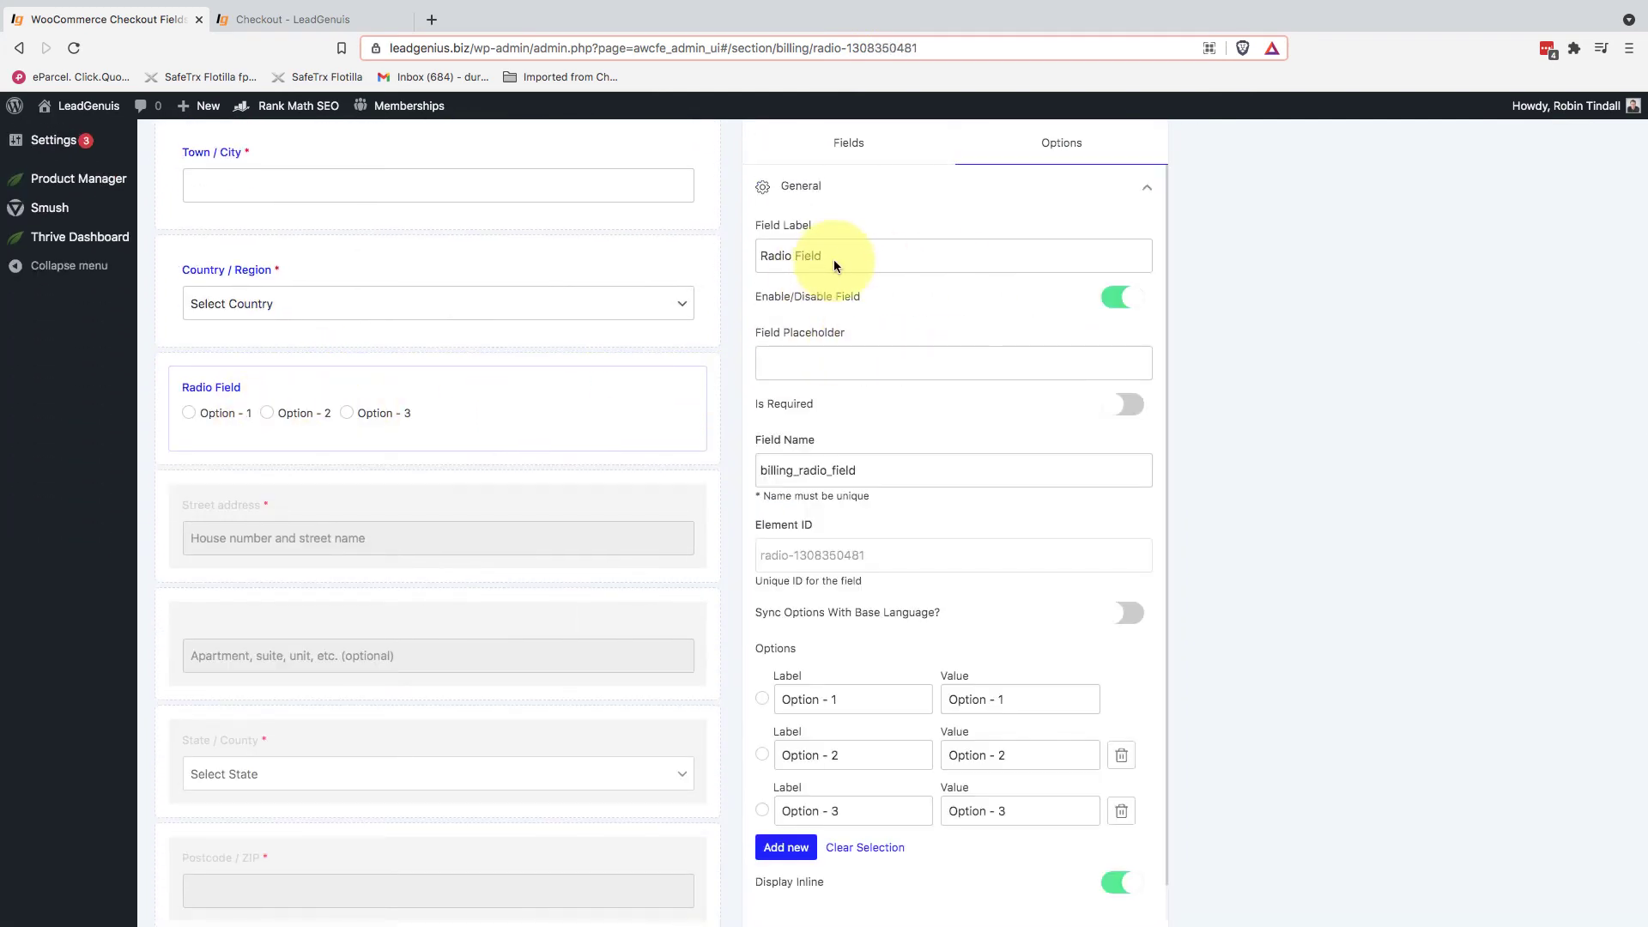
pyautogui.moveTo(829, 257); pyautogui.dragTo(726, 251)
pyautogui.write('P')
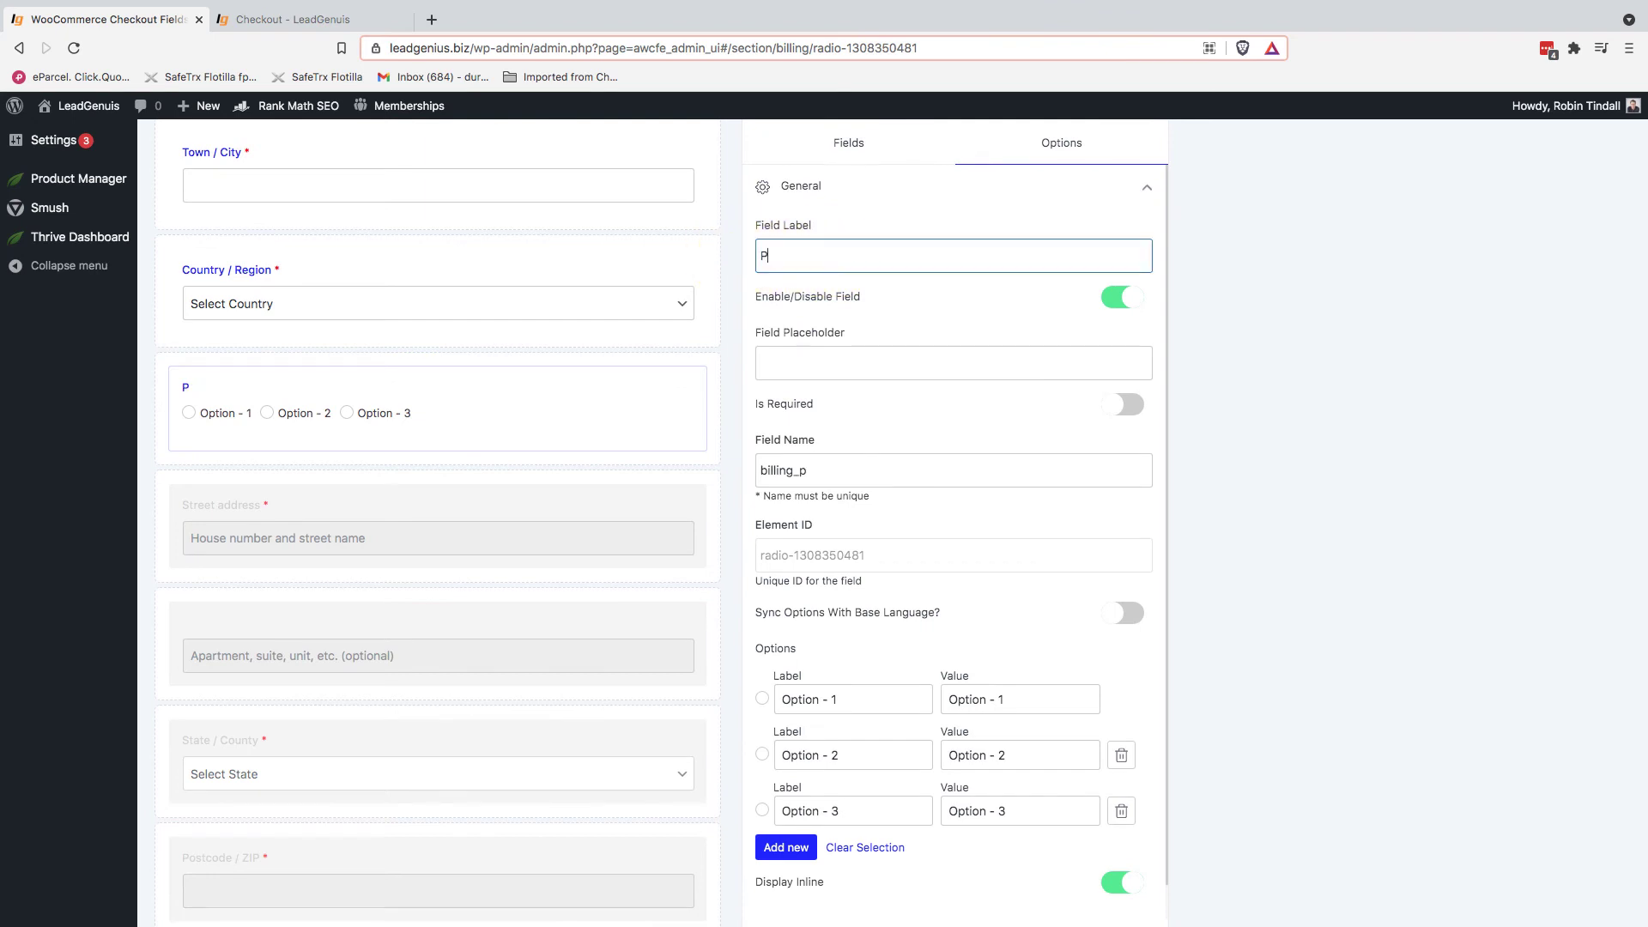
pyautogui.write('rivacy Policy')
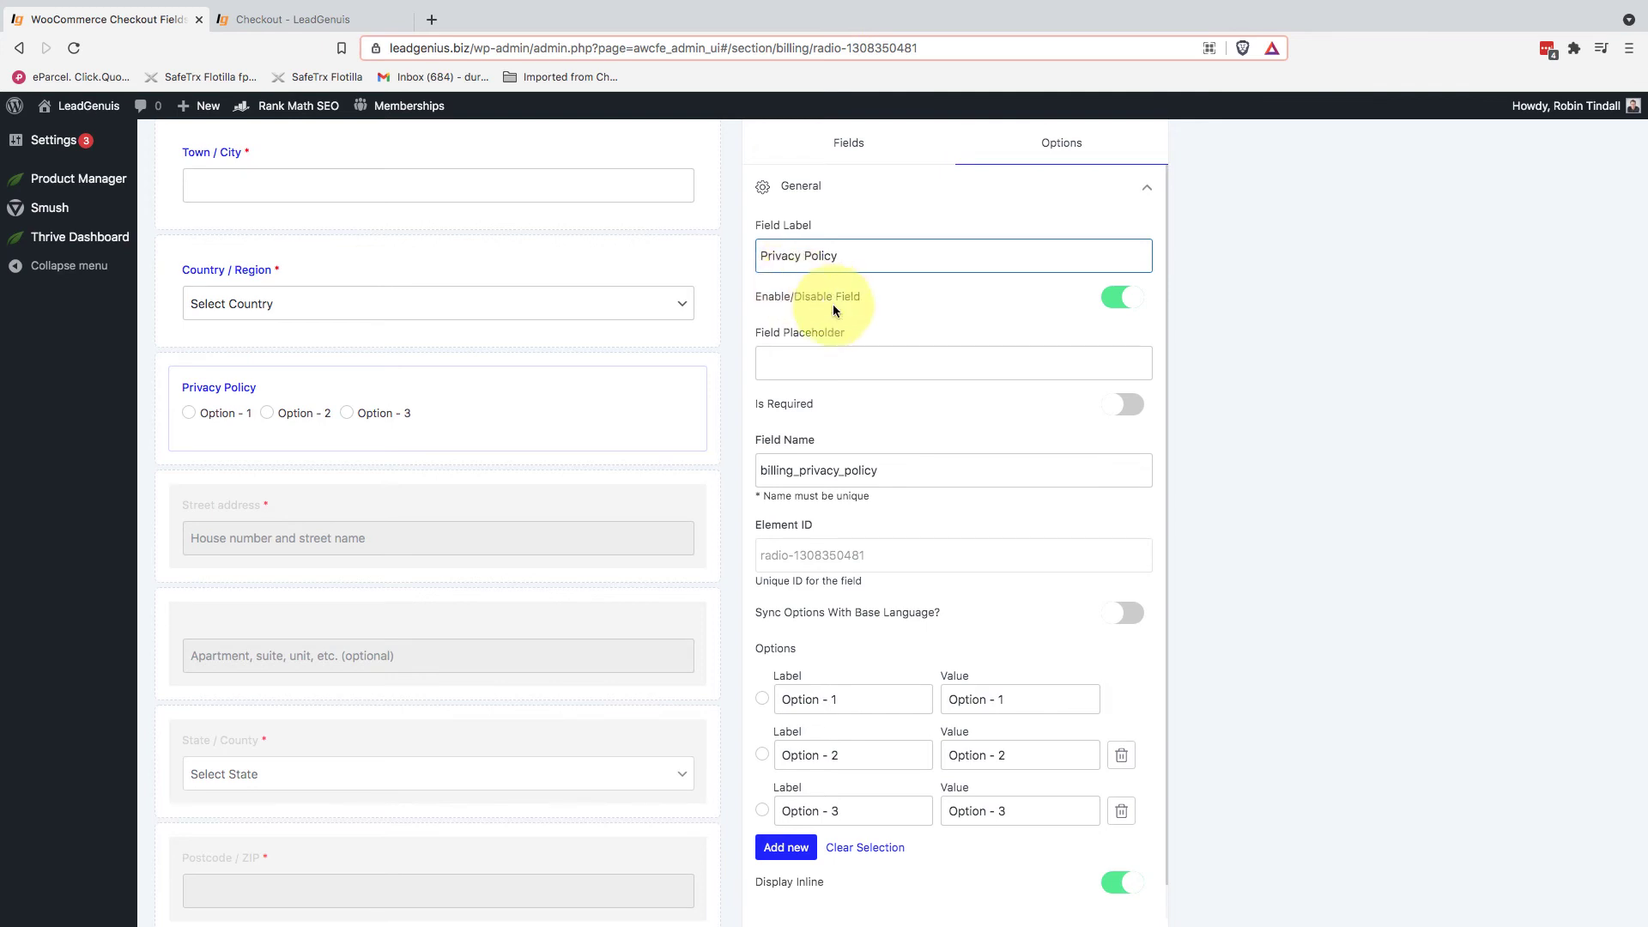
pyautogui.scroll(-1, 848, 306)
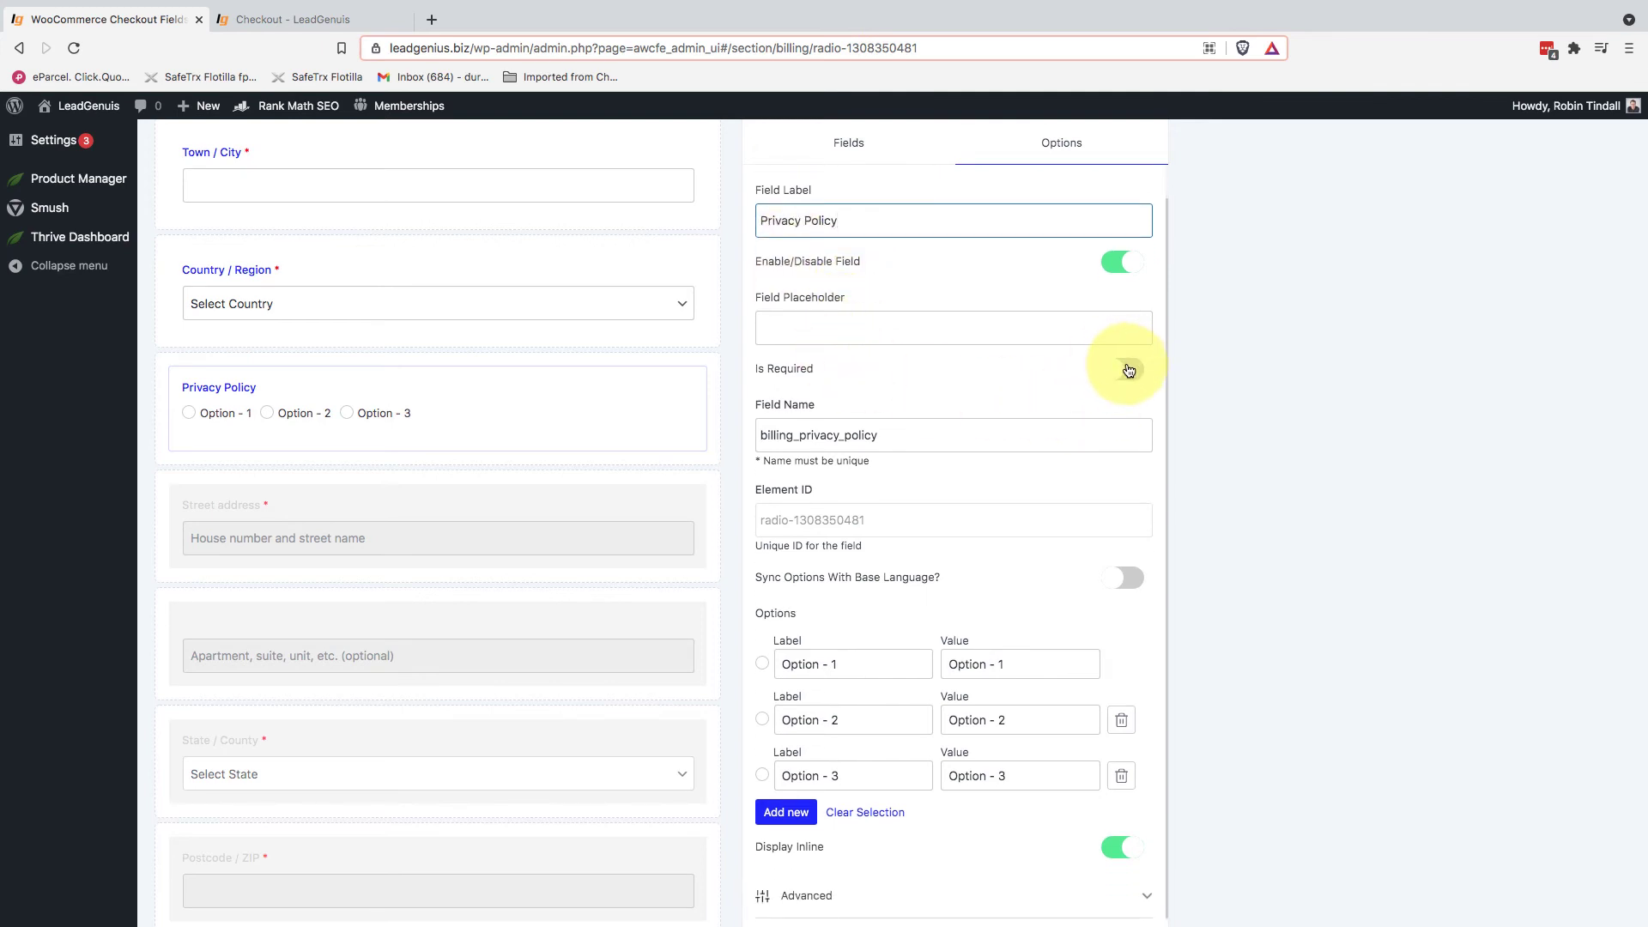
pyautogui.click(1129, 370)
# Step: Remove options 2 and 3, leaving one option 'I agree to your privacy policy' with value Yes
pyautogui.scroll(-1, 958, 363)
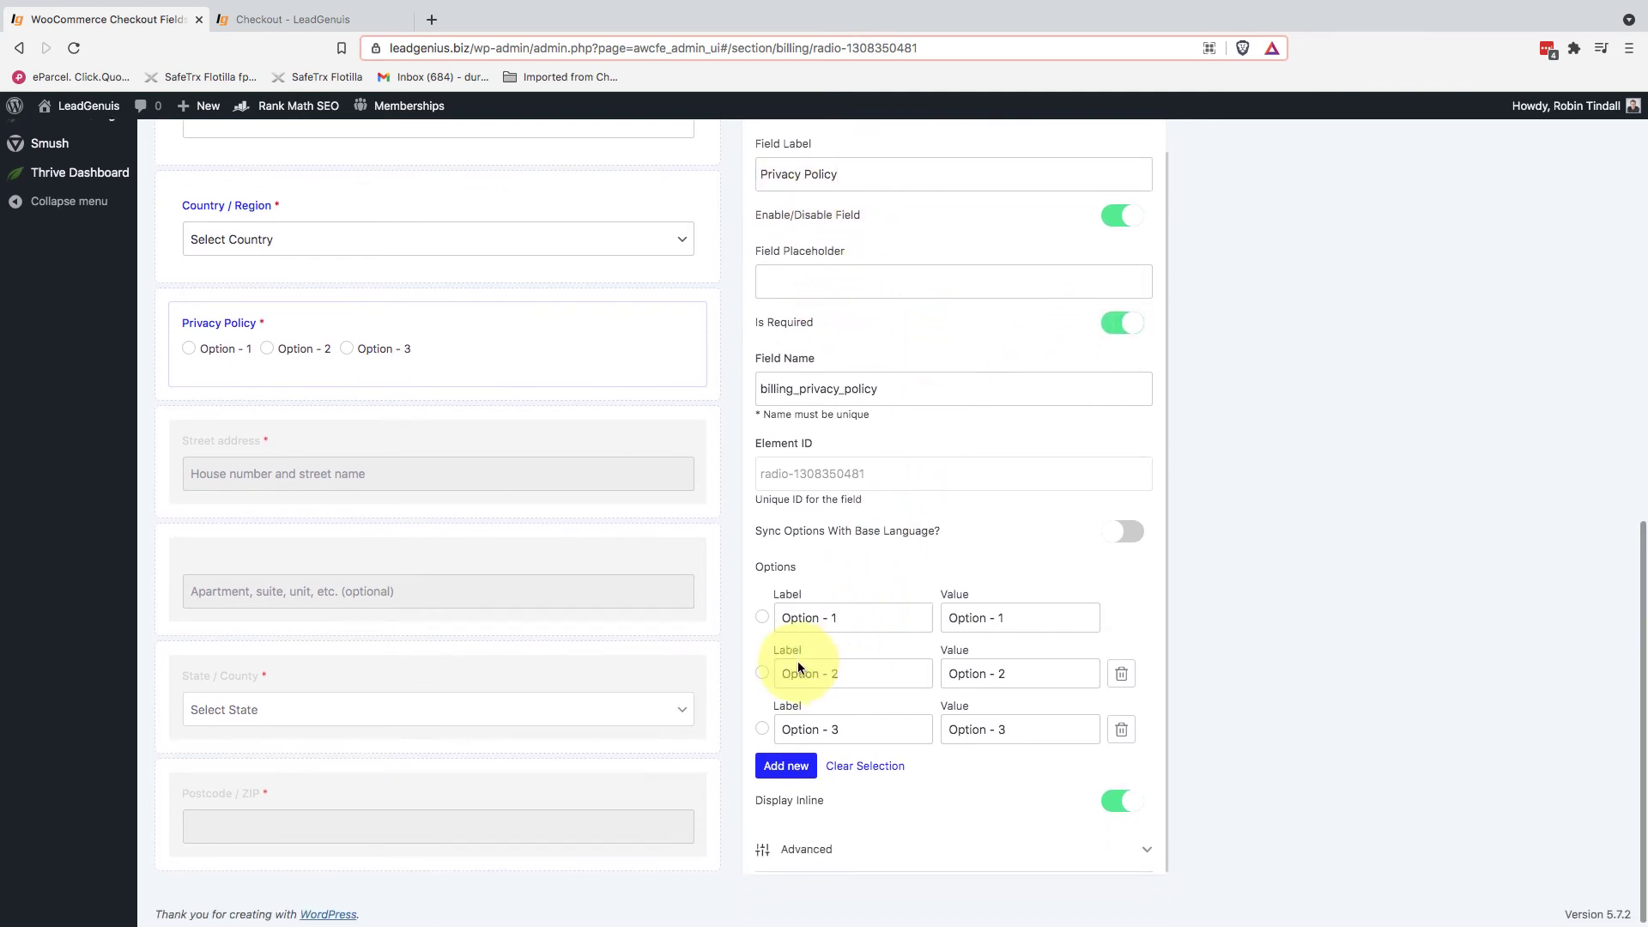
pyautogui.click(1121, 672)
pyautogui.click(1124, 709)
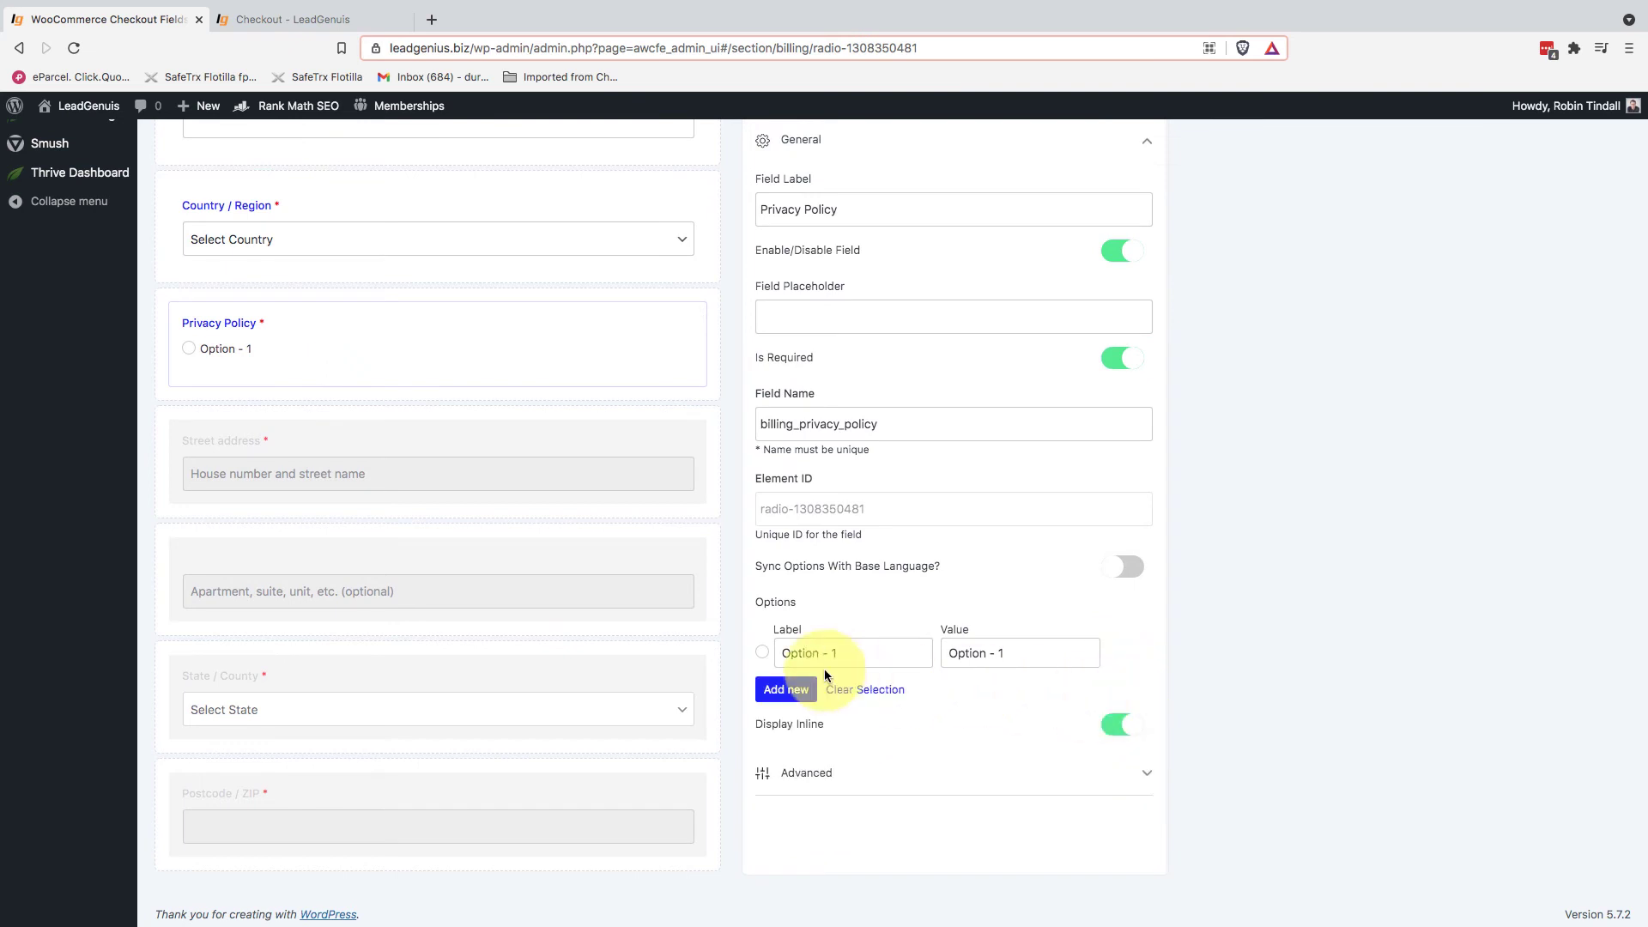
pyautogui.moveTo(838, 652); pyautogui.dragTo(730, 652)
pyautogui.write('I agrre')
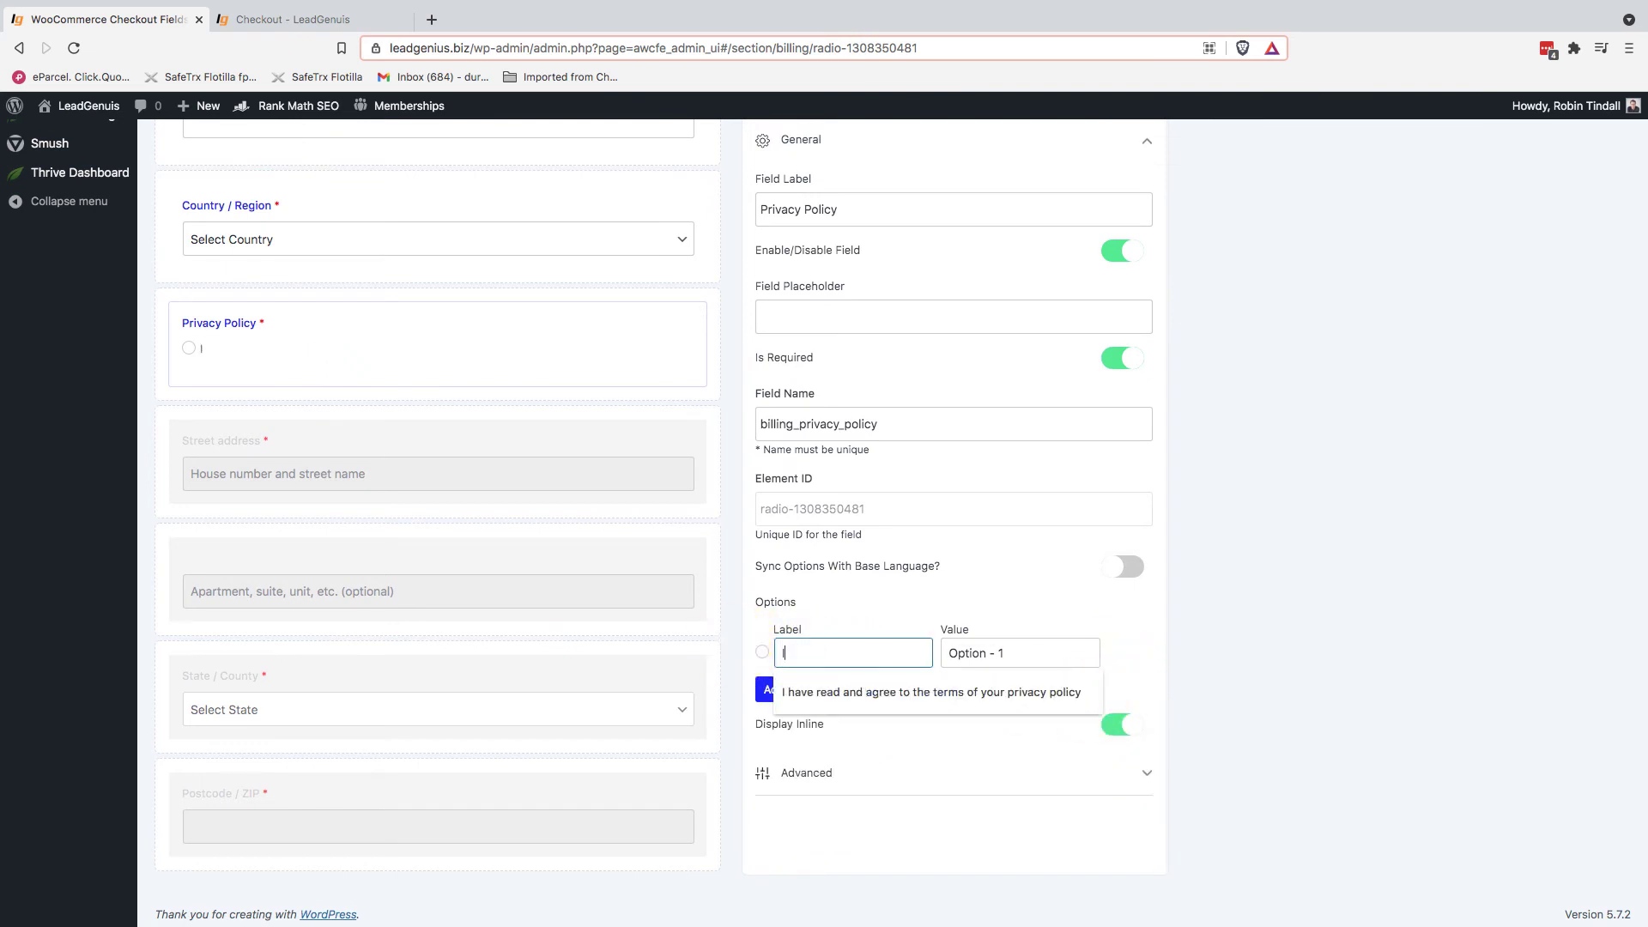
pyautogui.press('BackSpace')
pyautogui.press('BackSpace')
pyautogui.write('ee')
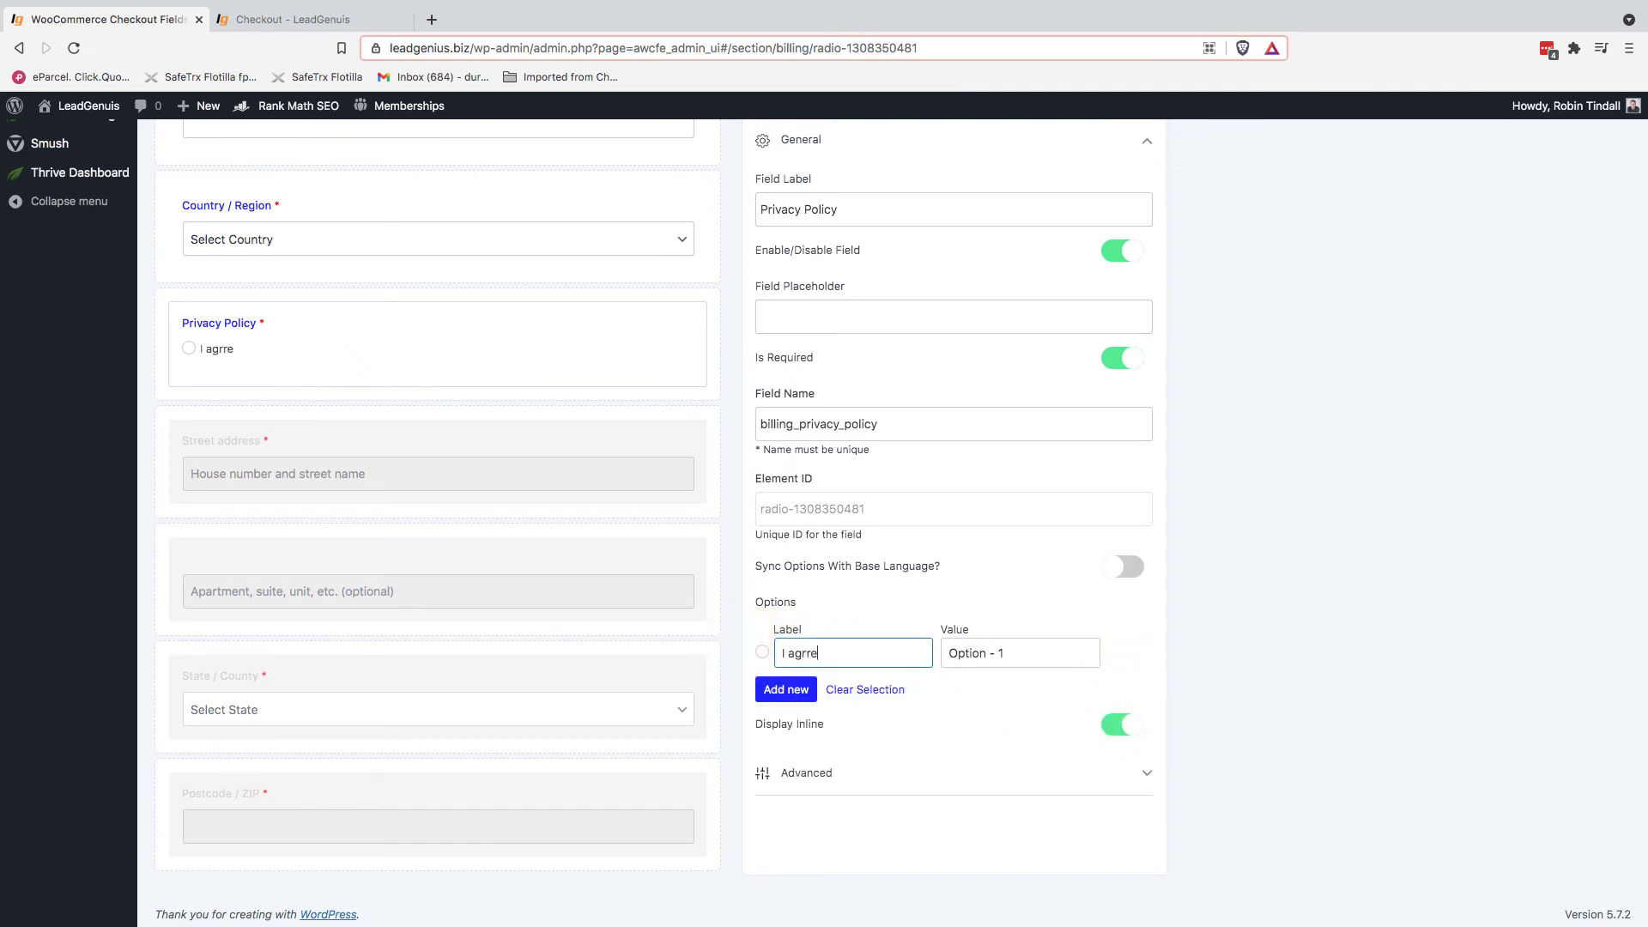
pyautogui.press('BackSpace')
pyautogui.press('BackSpace')
pyautogui.write('ee to your privacy policy')
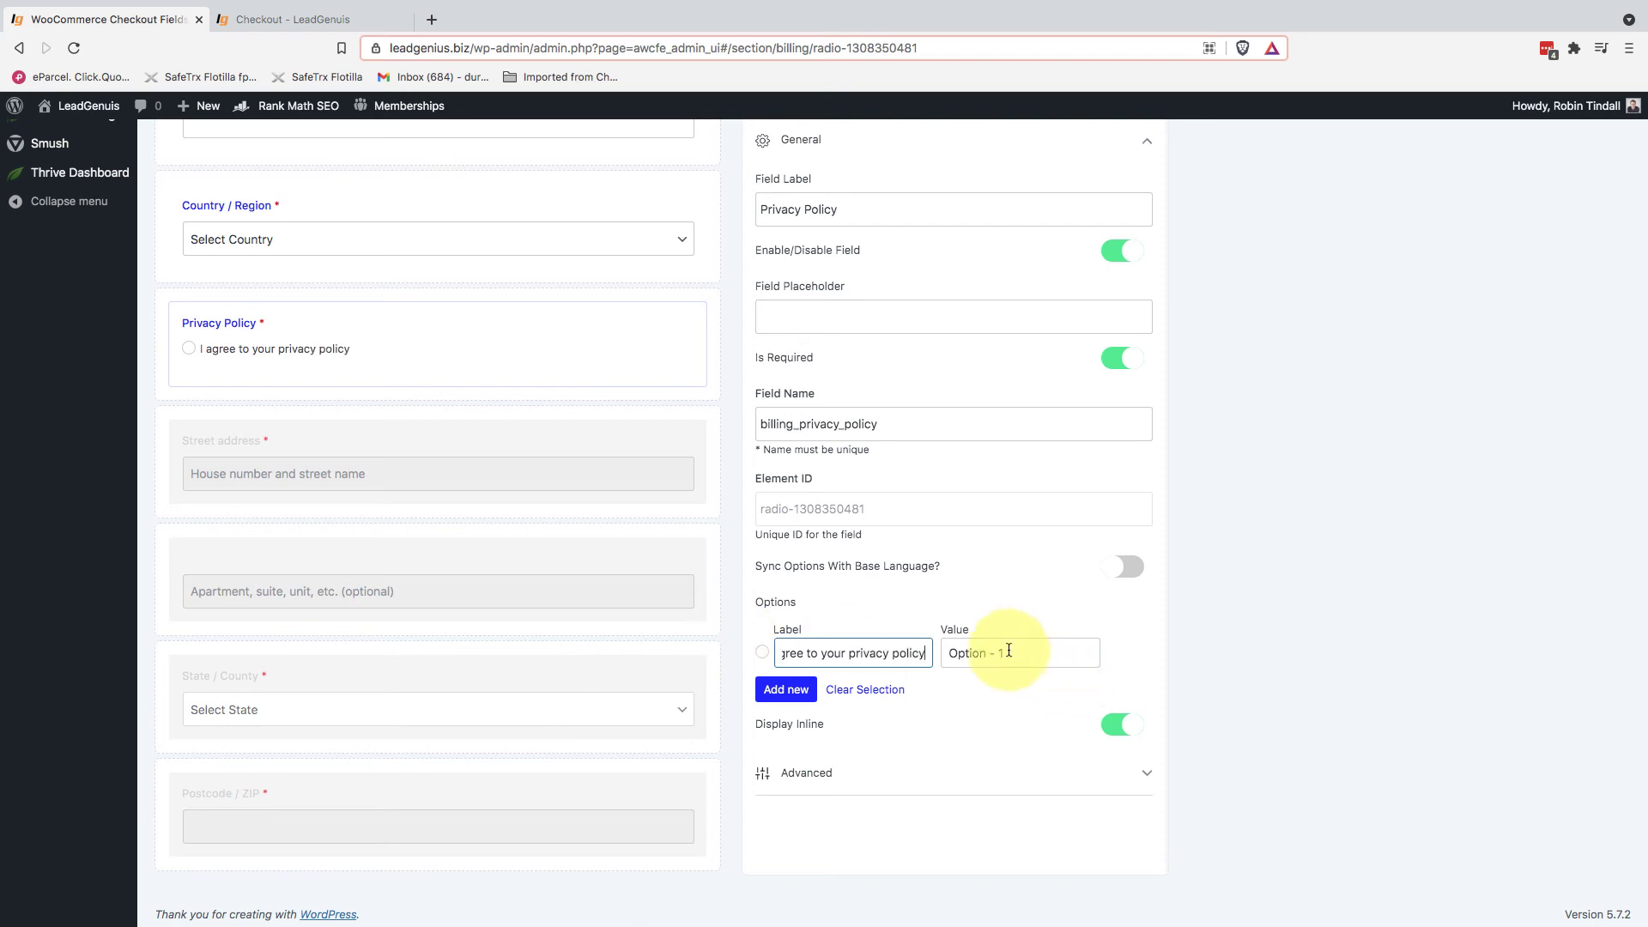
pyautogui.moveTo(1004, 647); pyautogui.dragTo(905, 650)
pyautogui.write('Yes')
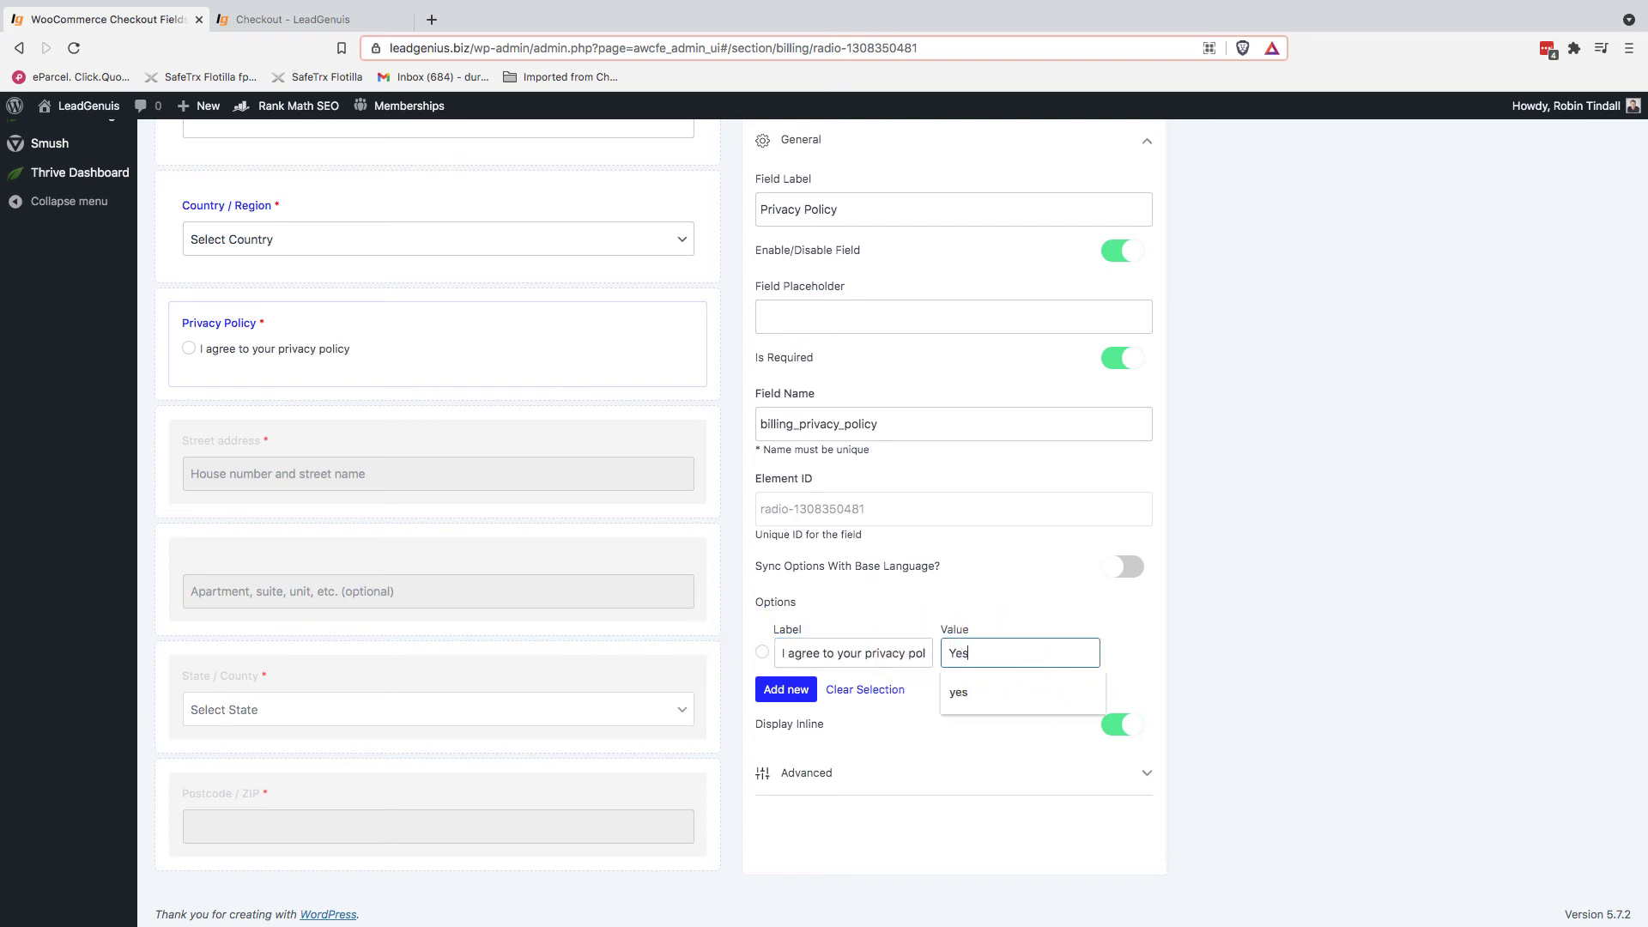
pyautogui.click(939, 733)
# Step: Save the checkout field changes
pyautogui.scroll(5, 970, 690)
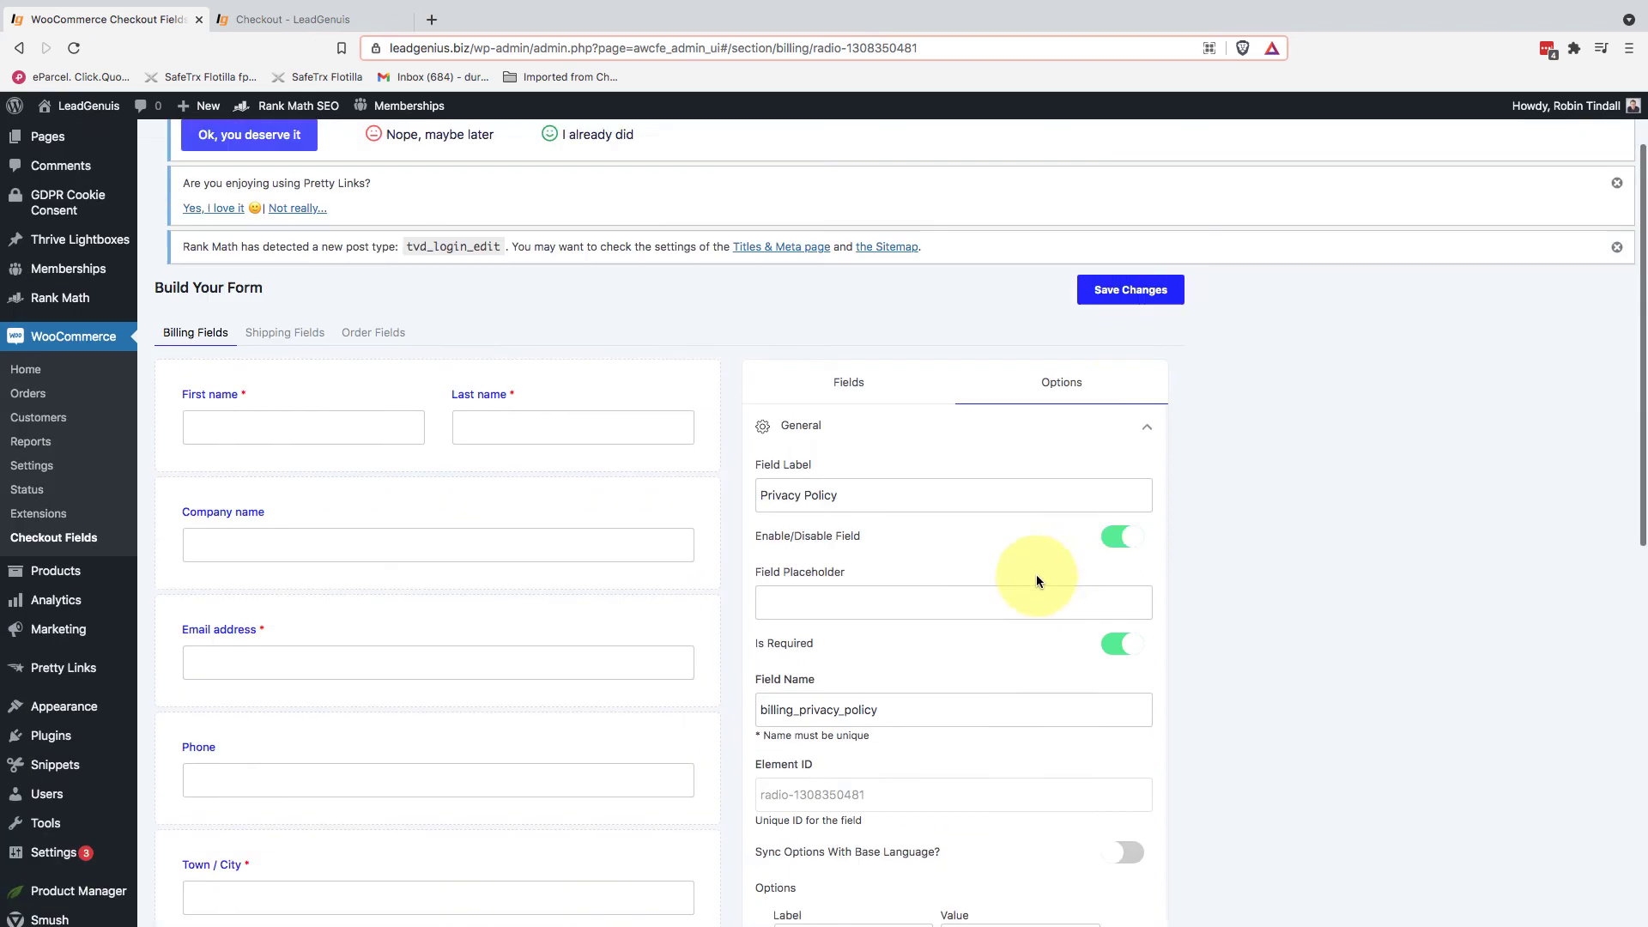
pyautogui.click(1125, 316)
pyautogui.scroll(-6, 969, 561)
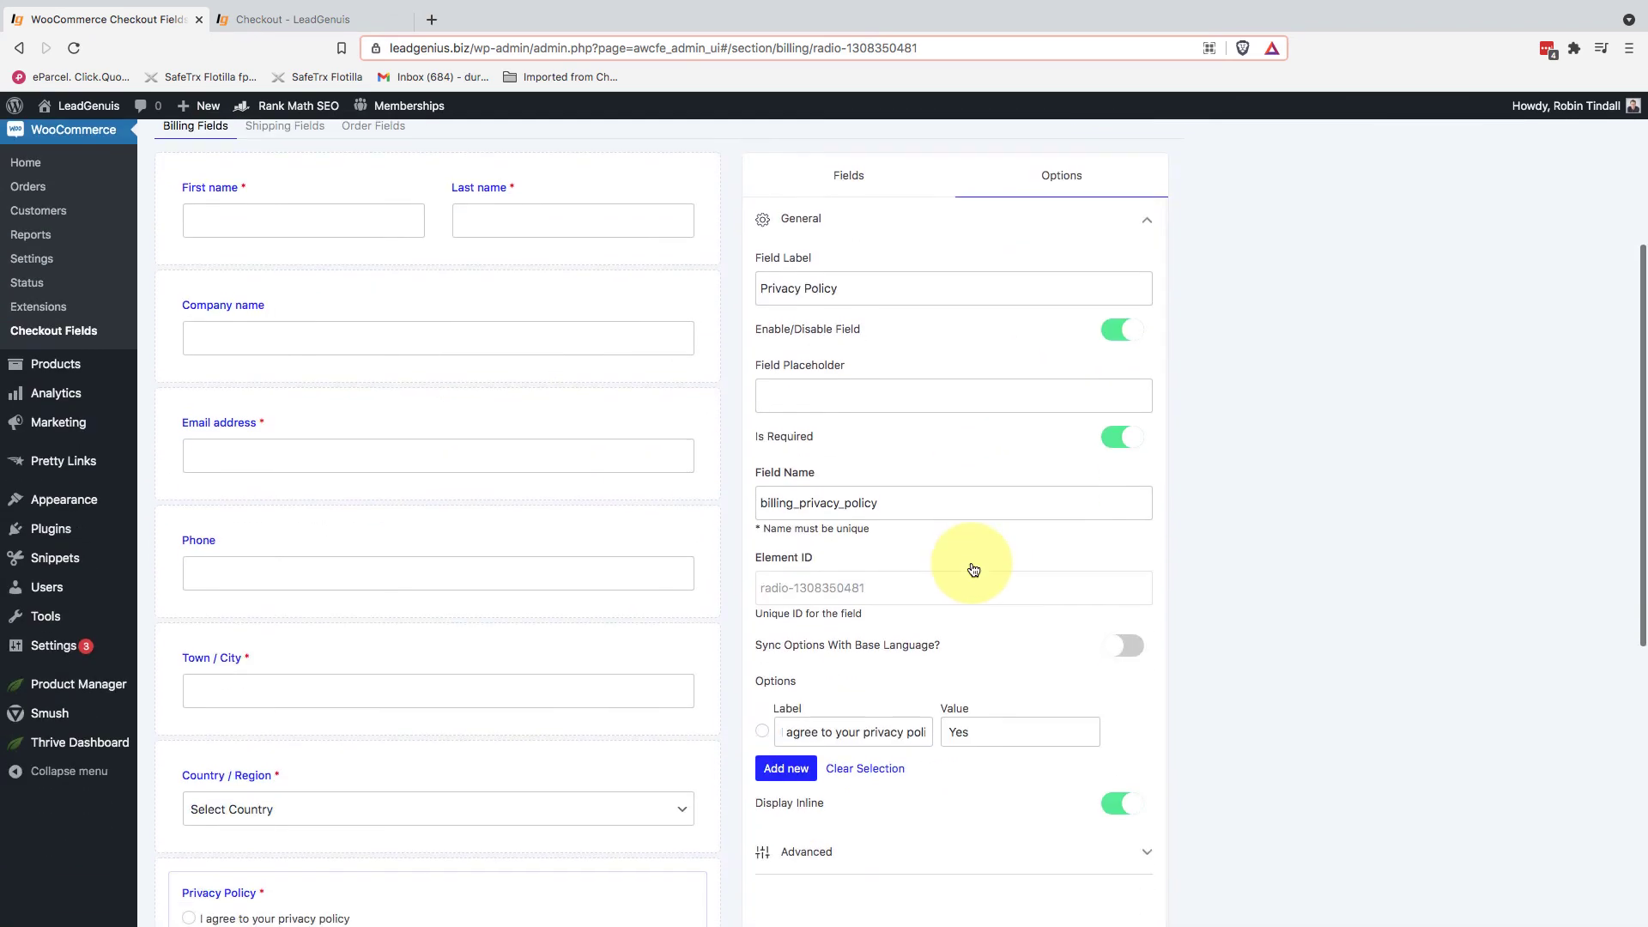
pyautogui.scroll(3, 970, 561)
pyautogui.scroll(1, 972, 563)
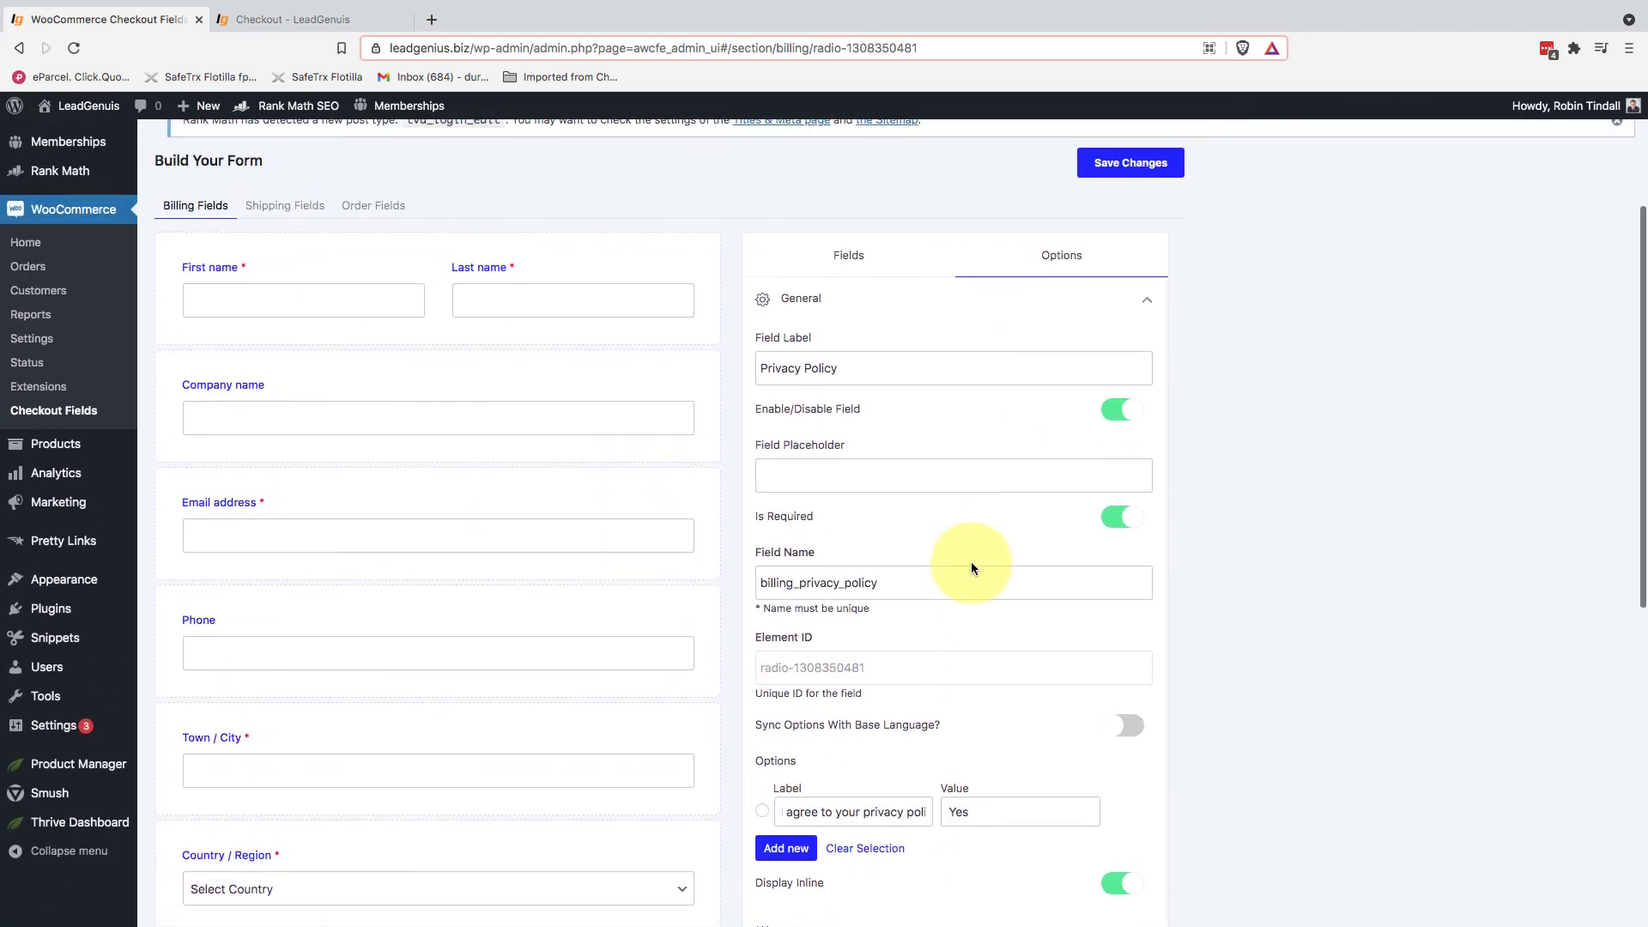
# Step: View the checkout page to confirm the required Privacy Policy radio 'I agree to your privacy policy'
pyautogui.click(316, 32)
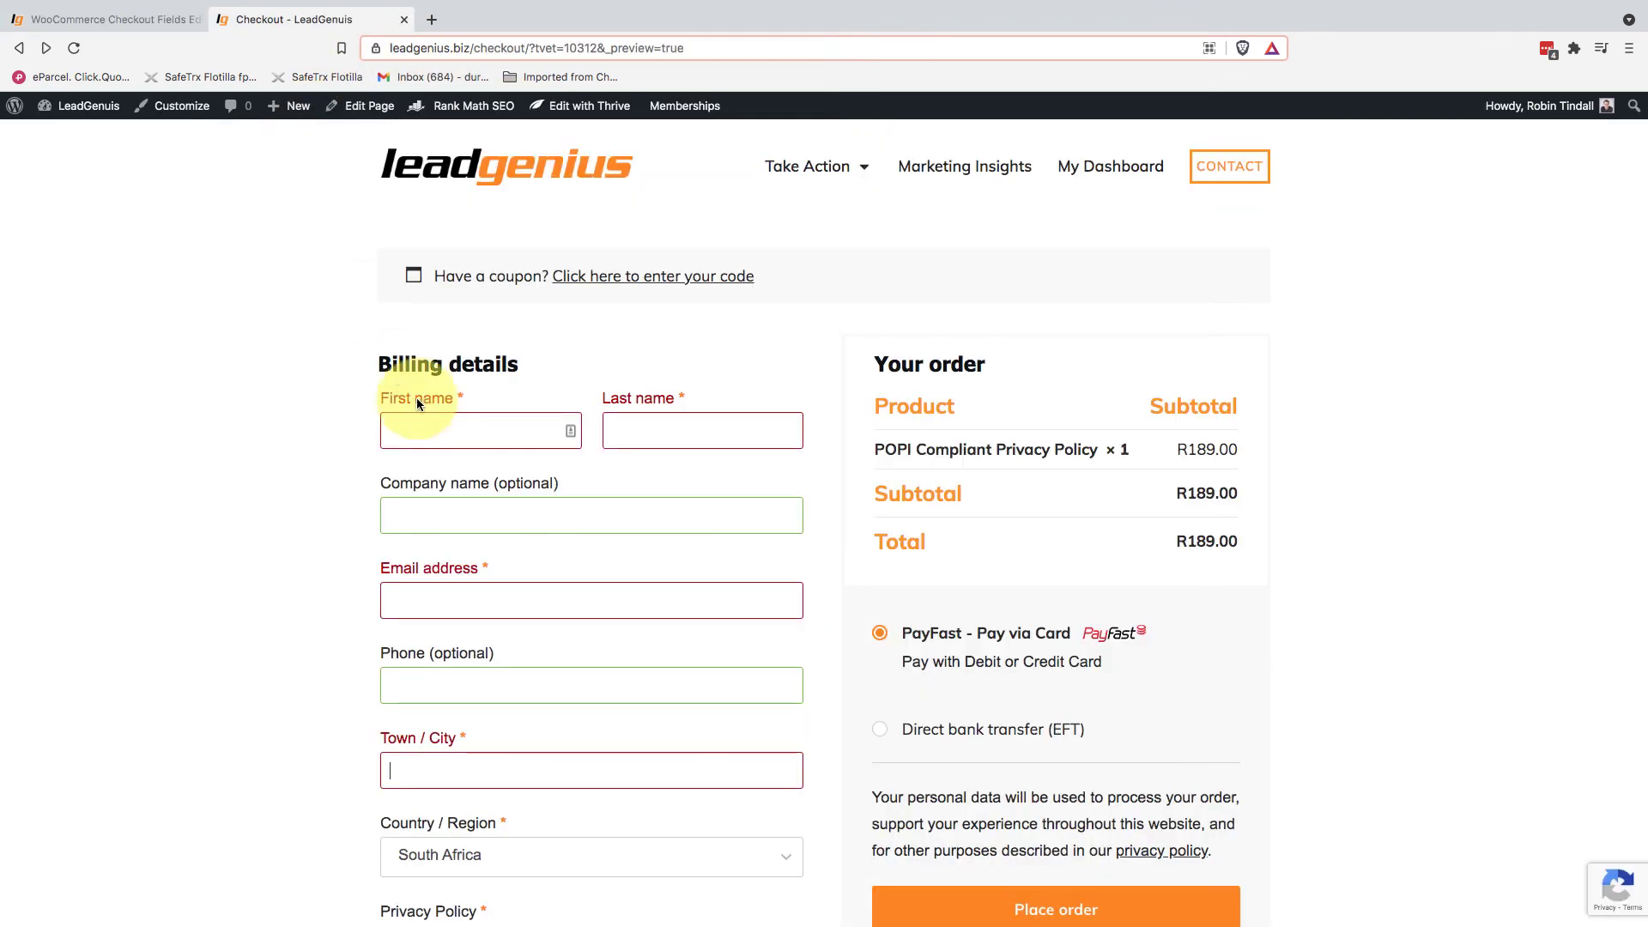
pyautogui.scroll(-3, 403, 395)
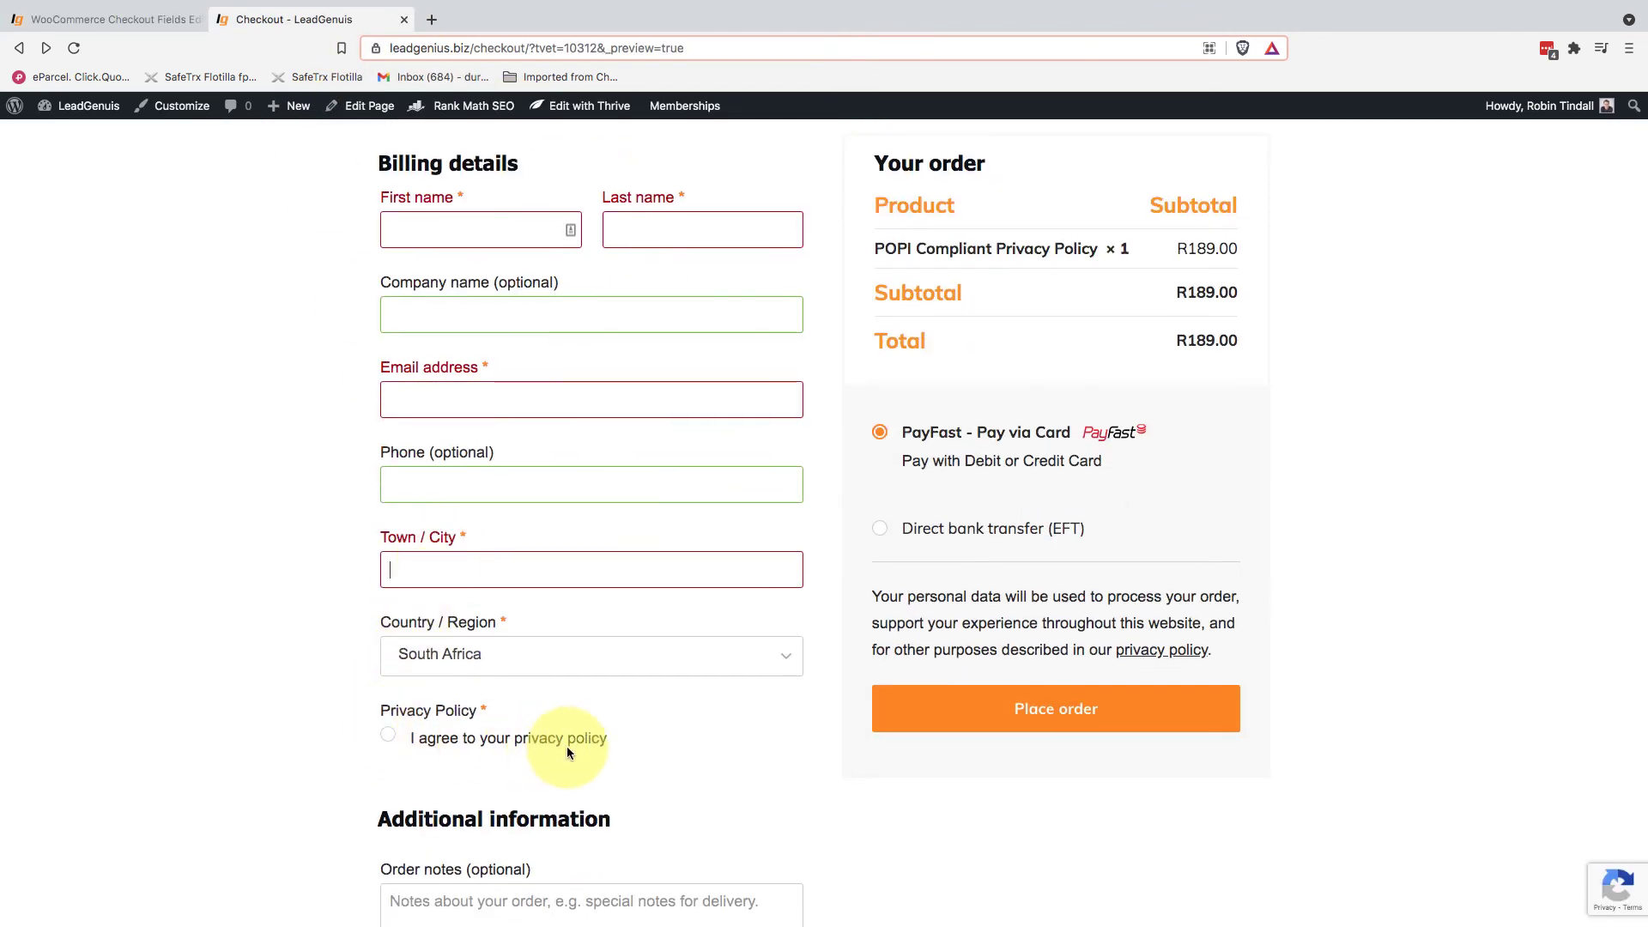